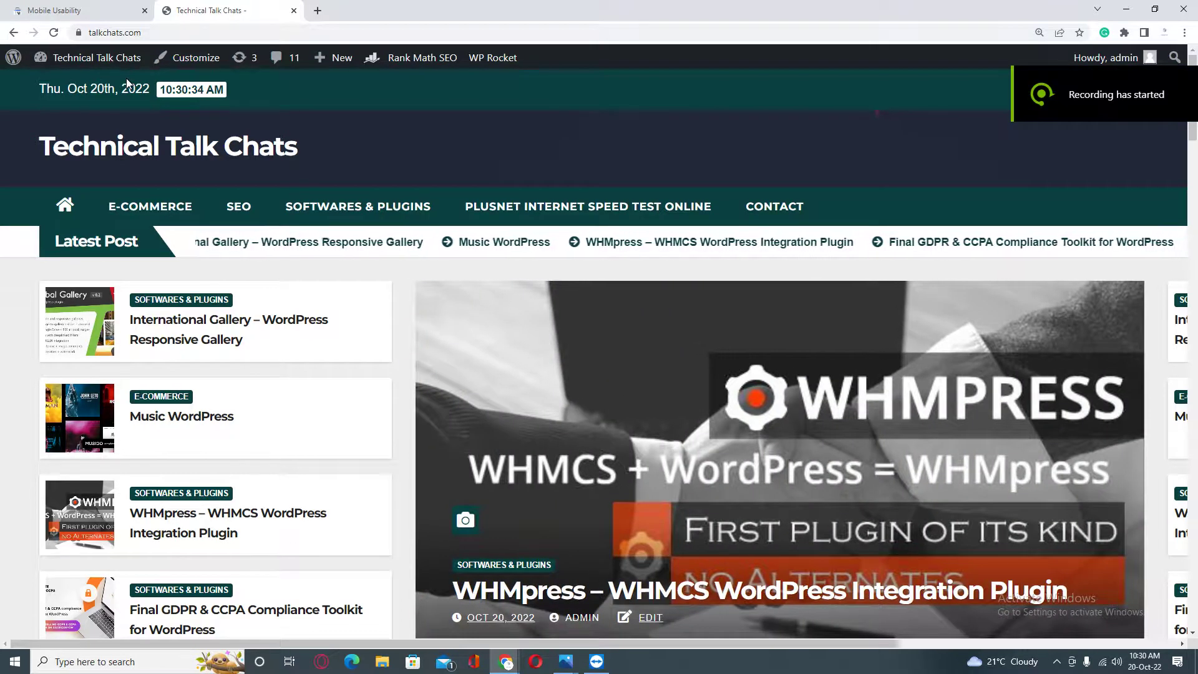
Scroll through the site's homepage and open the browser developer tools on it
scroll(280, 284, "down", 5)
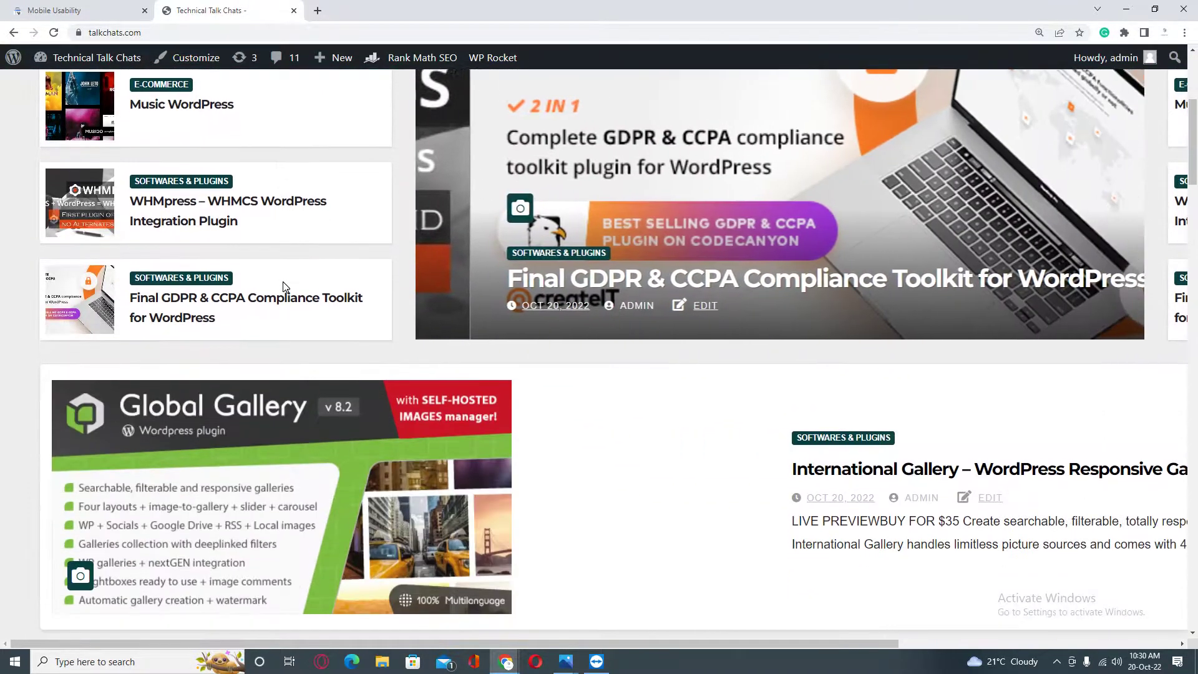
scroll(284, 287, "down", 5)
scroll(284, 287, "down", 4)
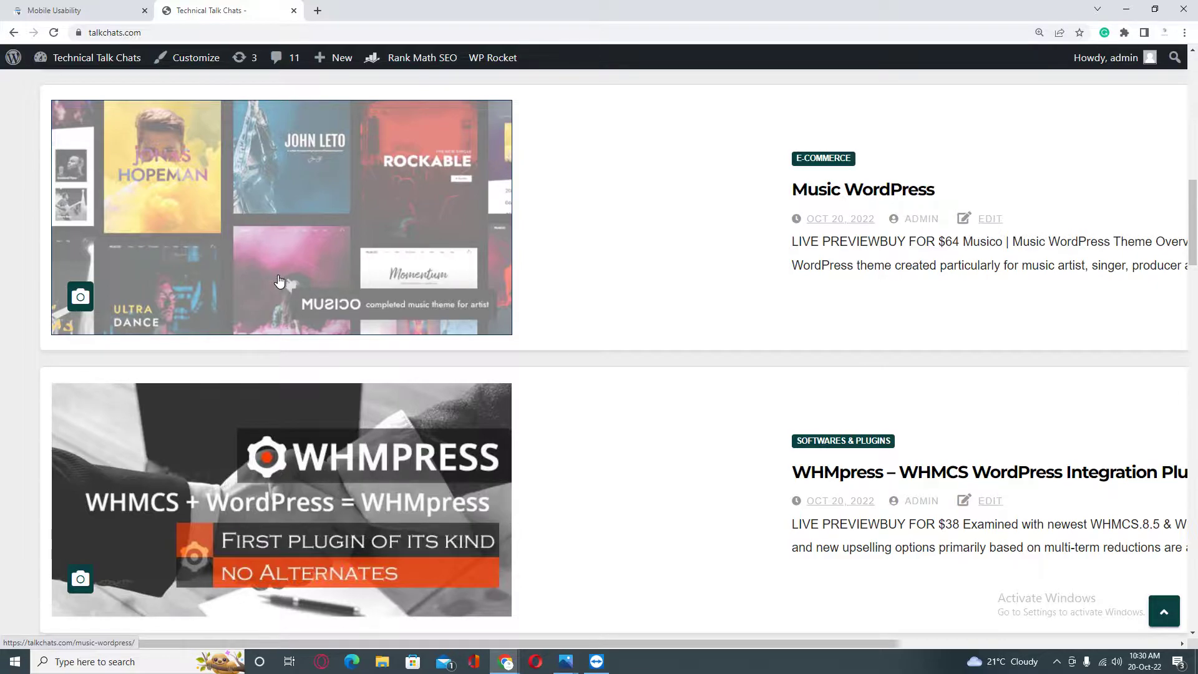
scroll(550, 297, "down", 4)
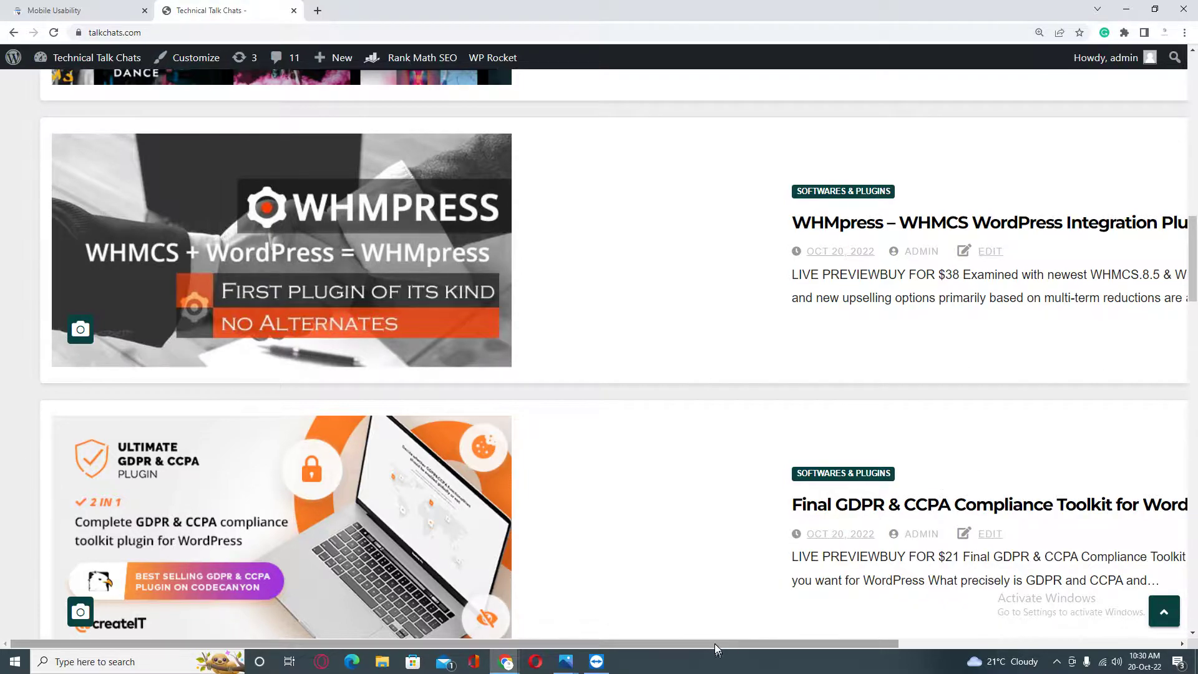
left_click_drag(721, 649, 529, 605)
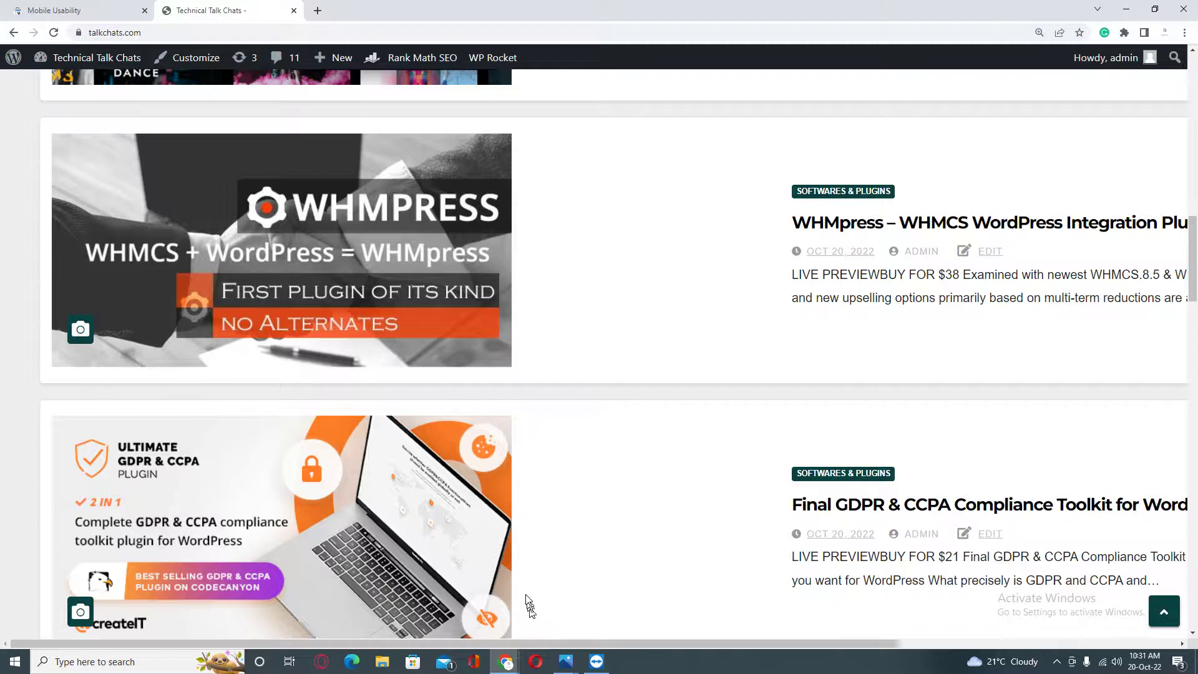
right_click(593, 244)
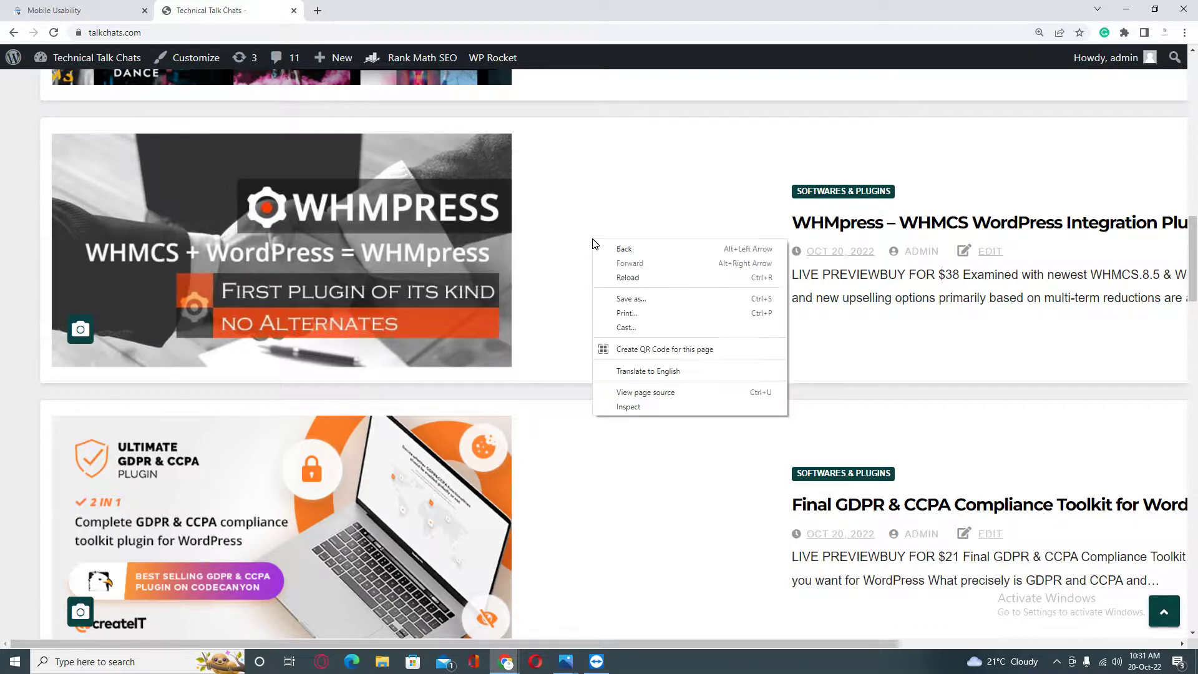
left_click(660, 411)
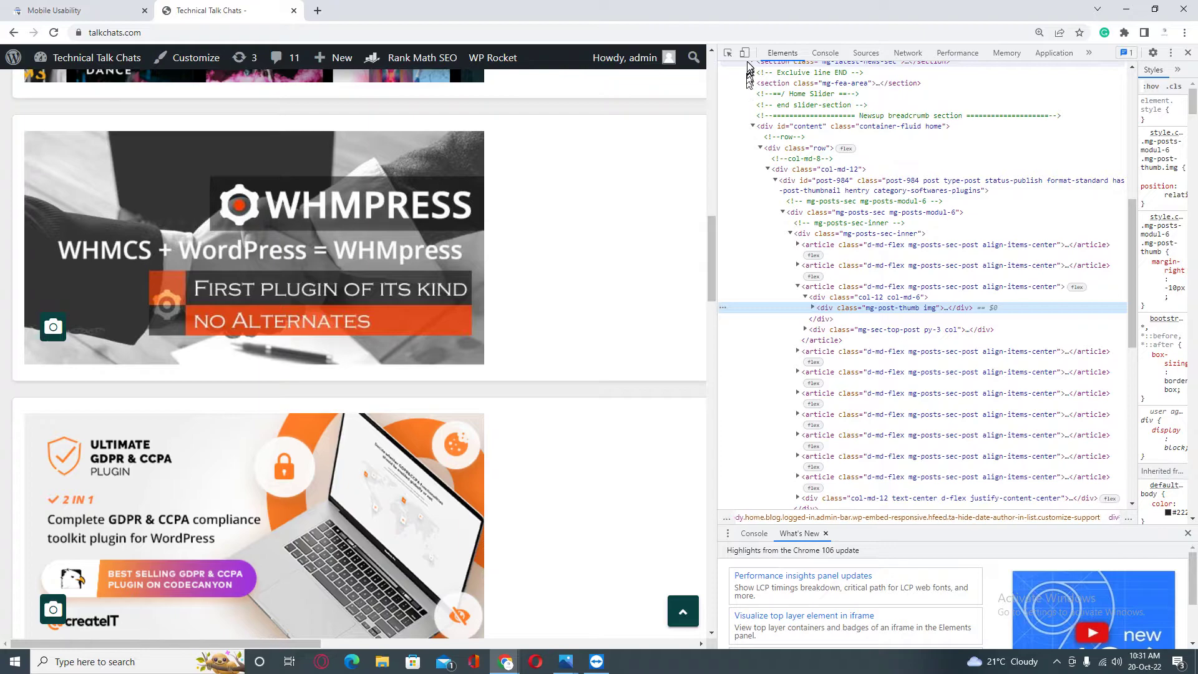
Preview the homepage at phone width, scroll through it, then close the preview
left_click(745, 53)
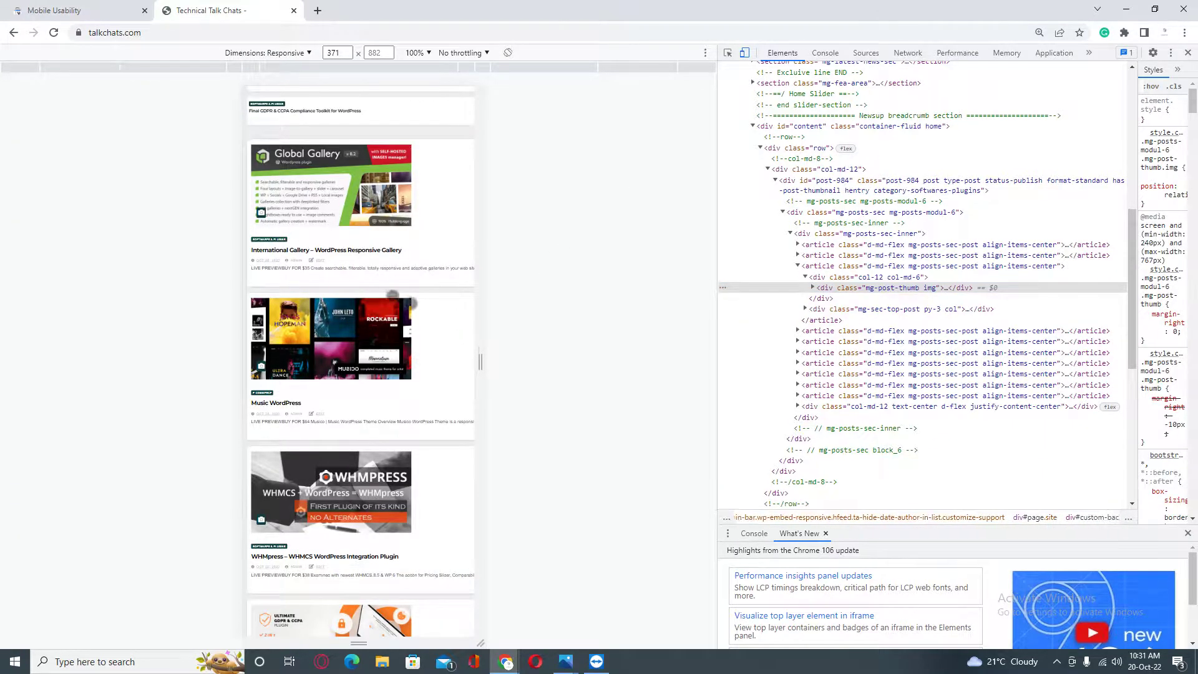
scroll(373, 188, "down", 1)
scroll(373, 189, "down", 10)
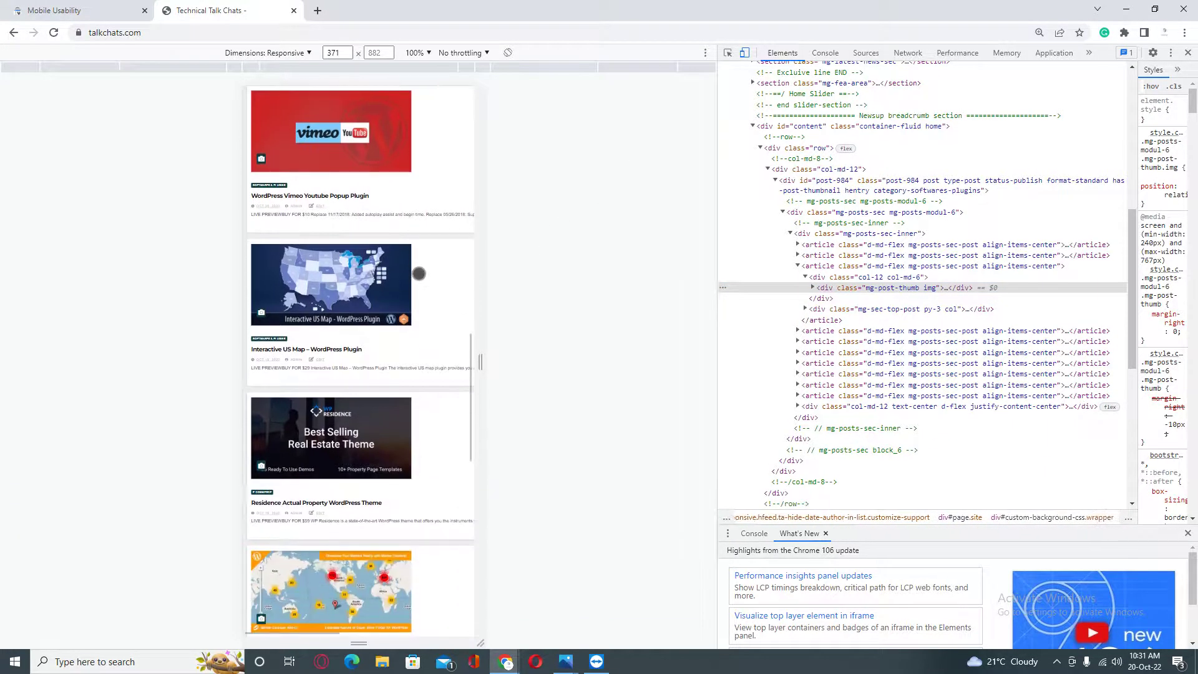
left_click_drag(415, 98, 418, 352)
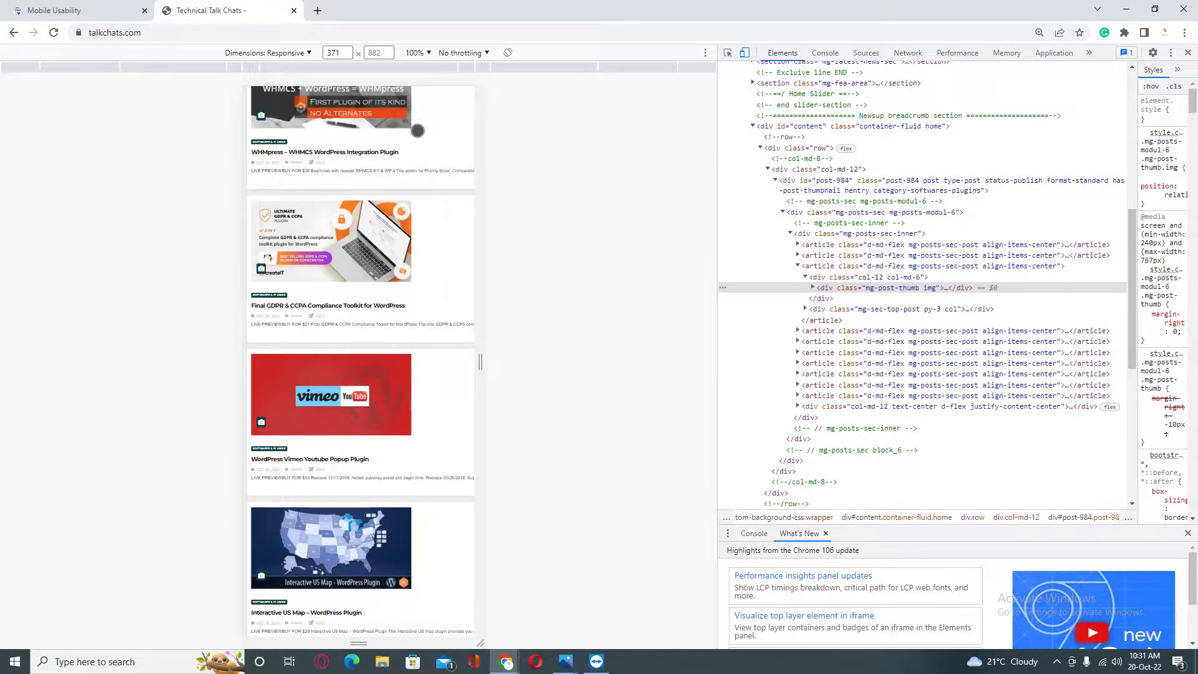
scroll(437, 350, "down", 12)
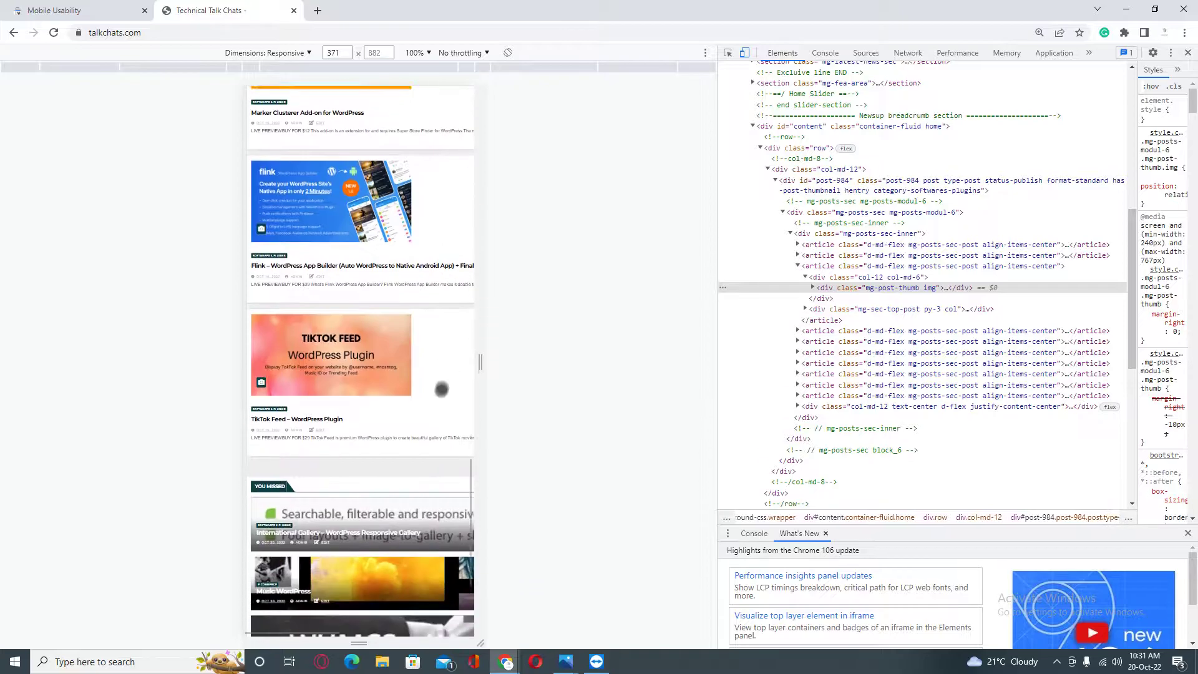
scroll(441, 390, "down", 10)
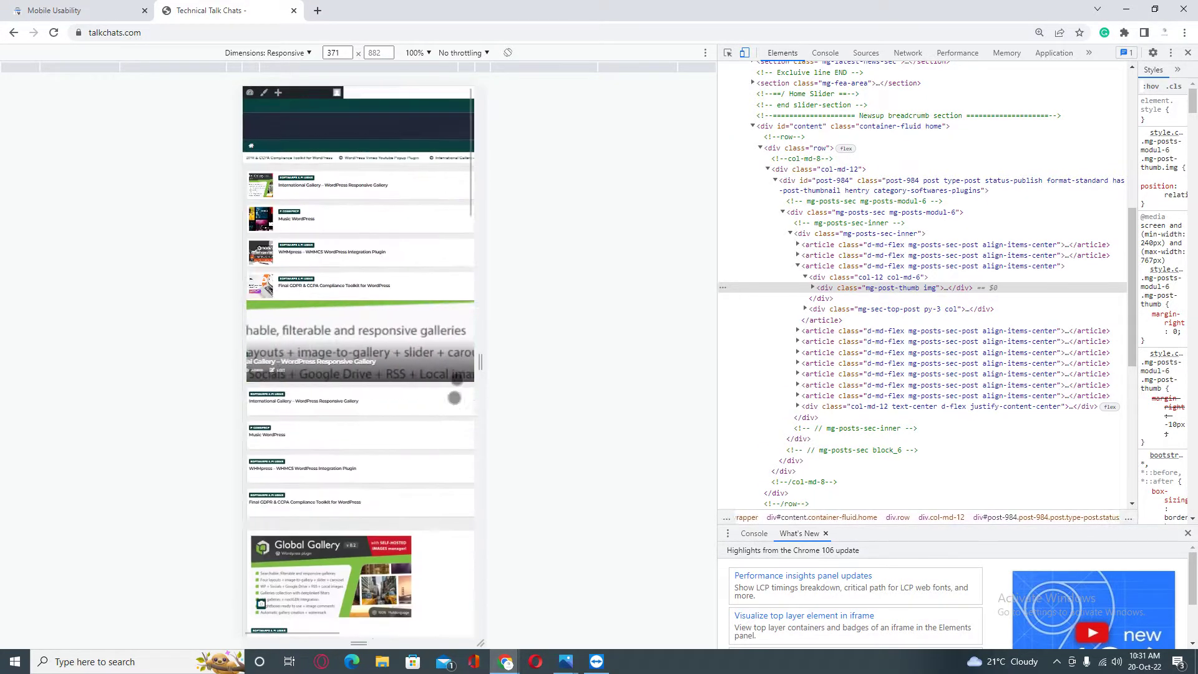
left_click(1188, 52)
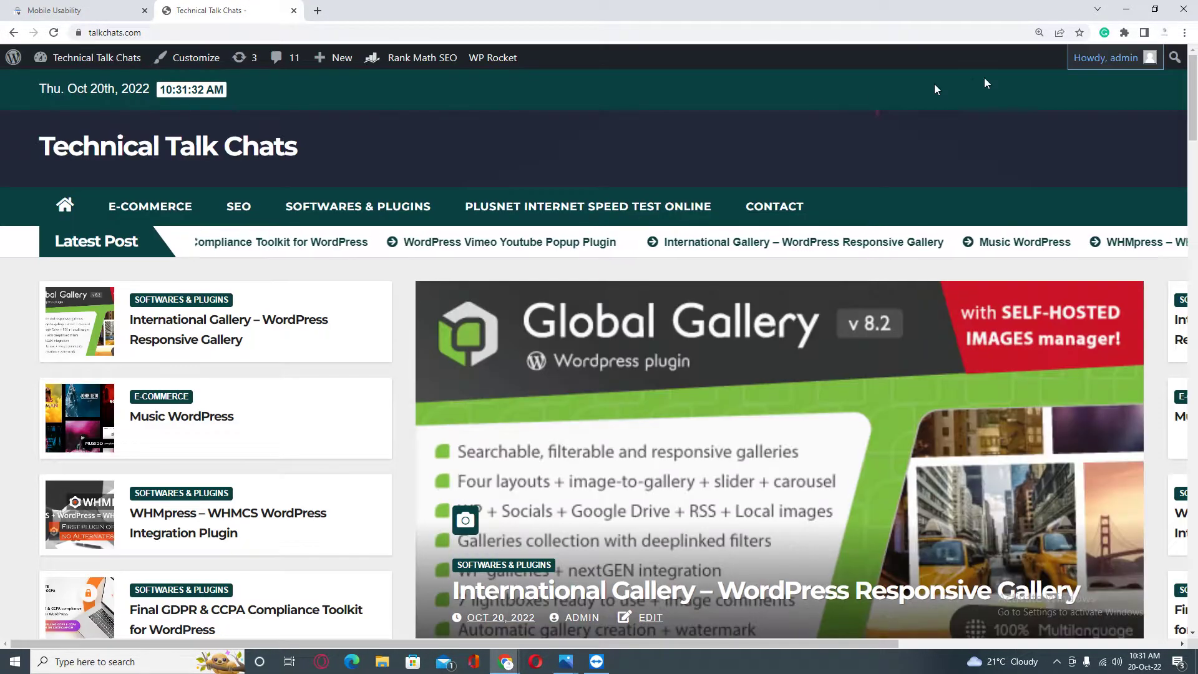
left_click(68, 10)
left_click(388, 74)
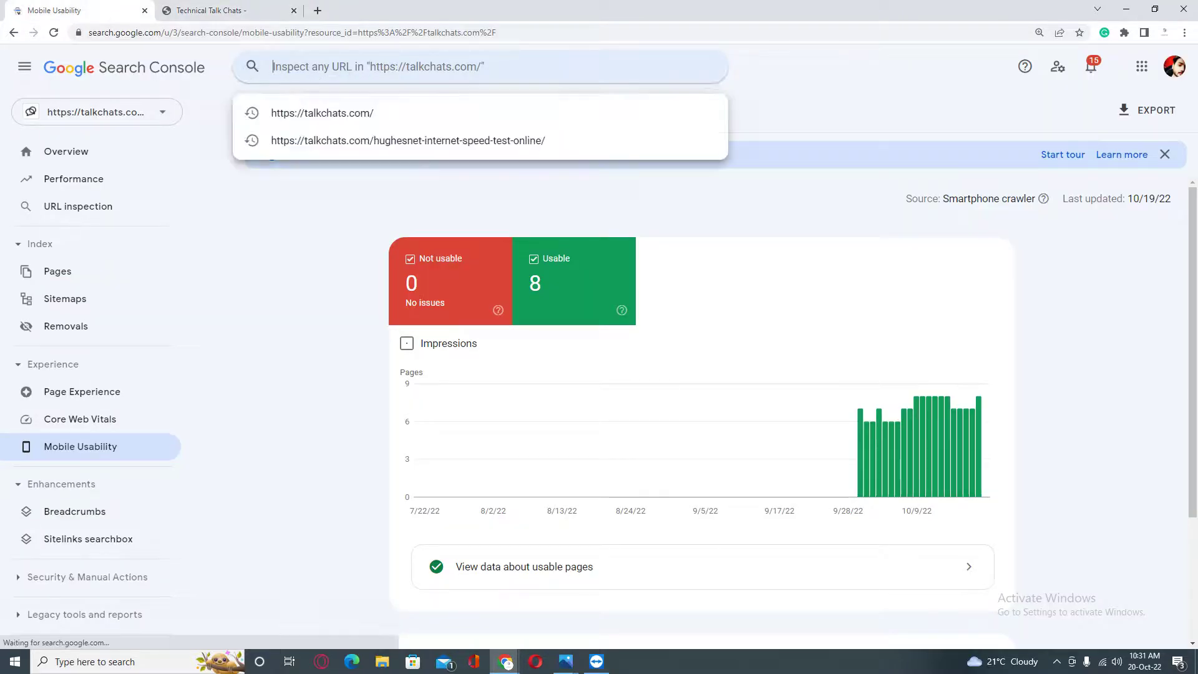
left_click(328, 117)
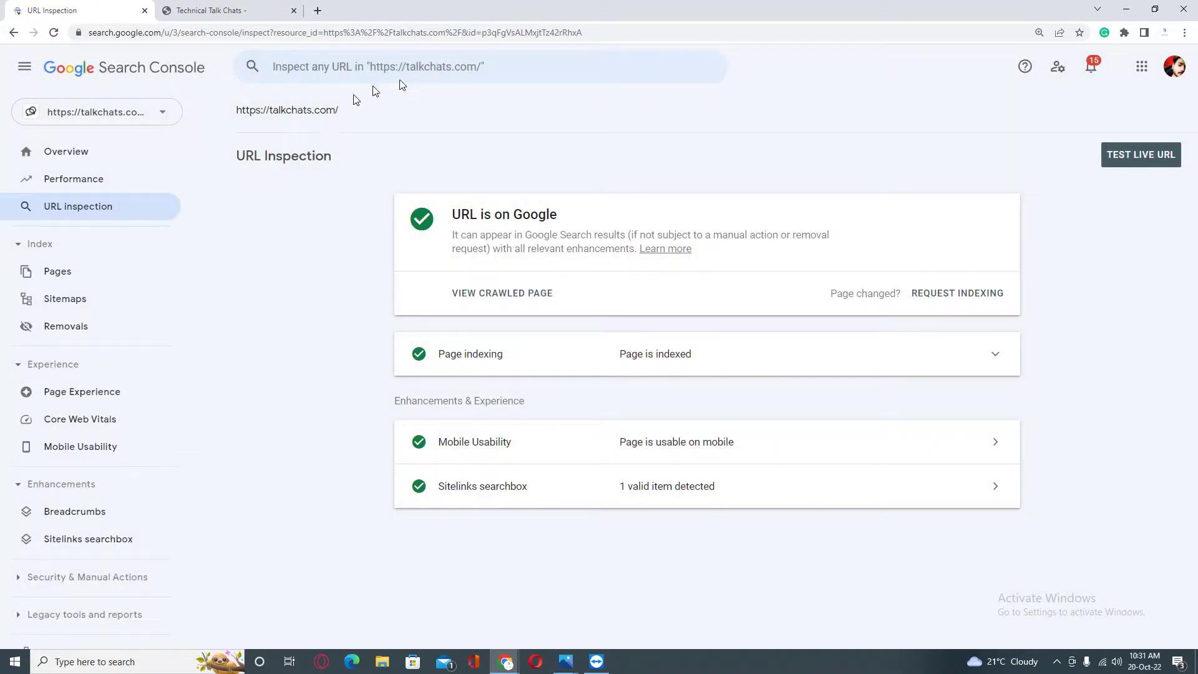
left_click(1149, 159)
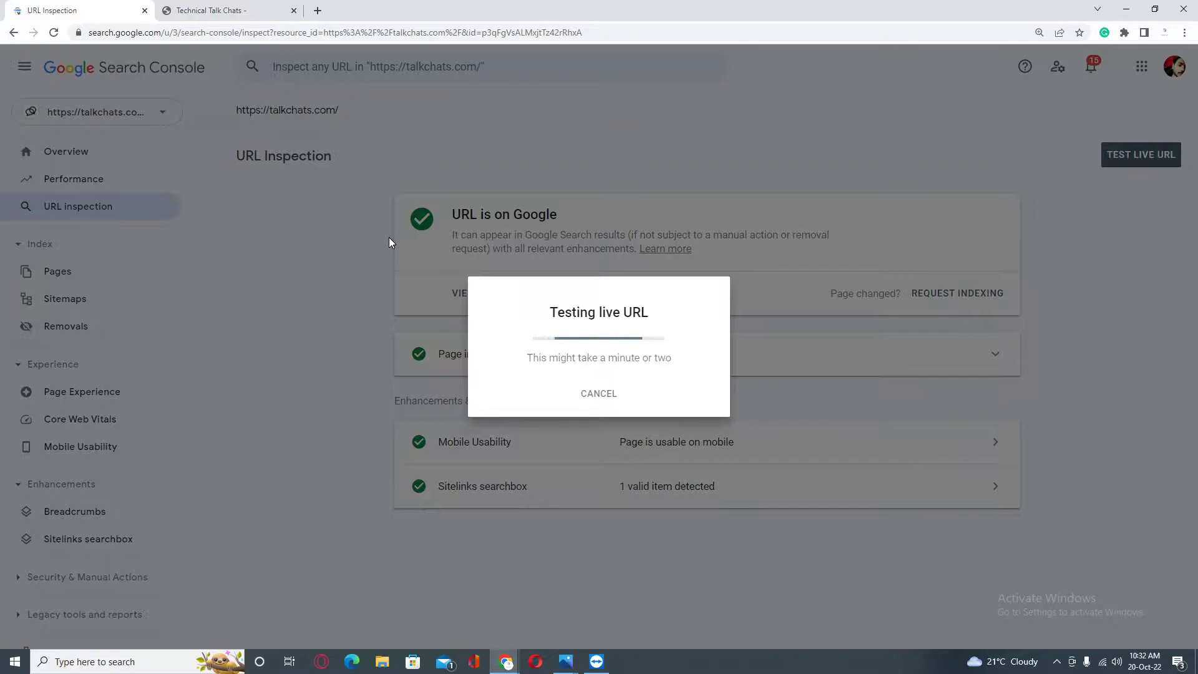
Glance at the site's homepage, then return to the live test until it reports mobile issues
left_click(206, 10)
scroll(508, 233, "down", 6)
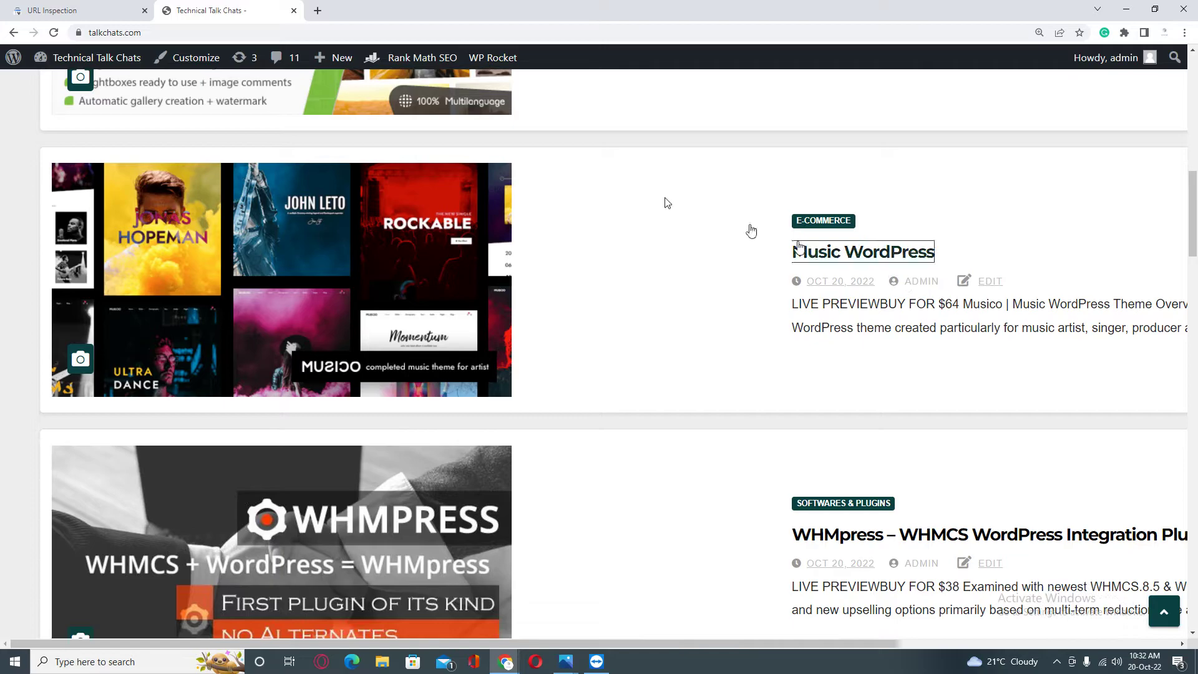
scroll(666, 201, "up", 10)
left_click(55, 8)
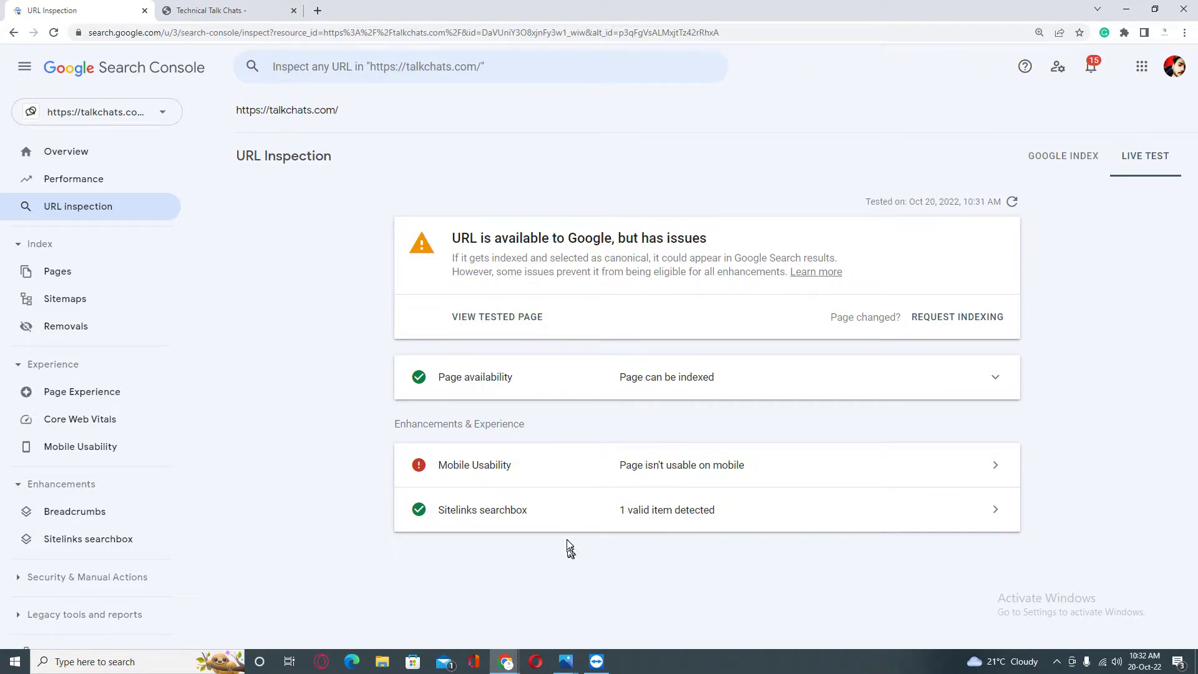
Show mobile problems: small text, clickable elements too close, content wider than screen
left_click(580, 470)
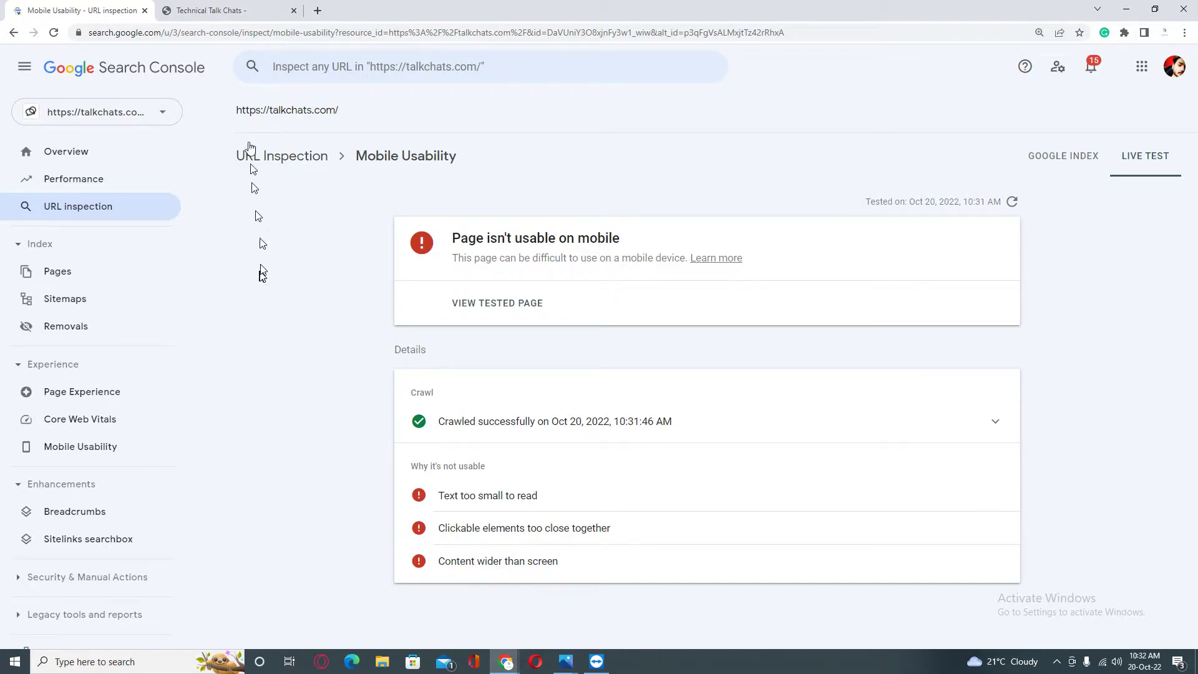
Go from the site homepage to the WordPress admin and open Appearance > Customize
left_click(243, 6)
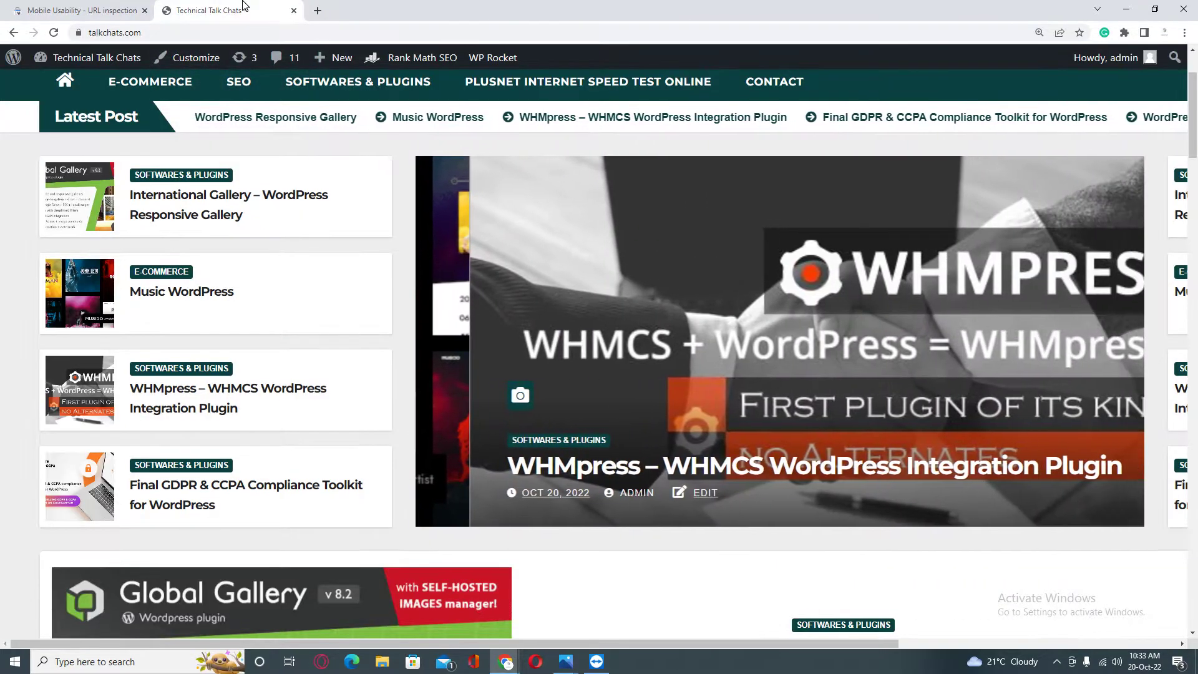
mouse_move(13, 62)
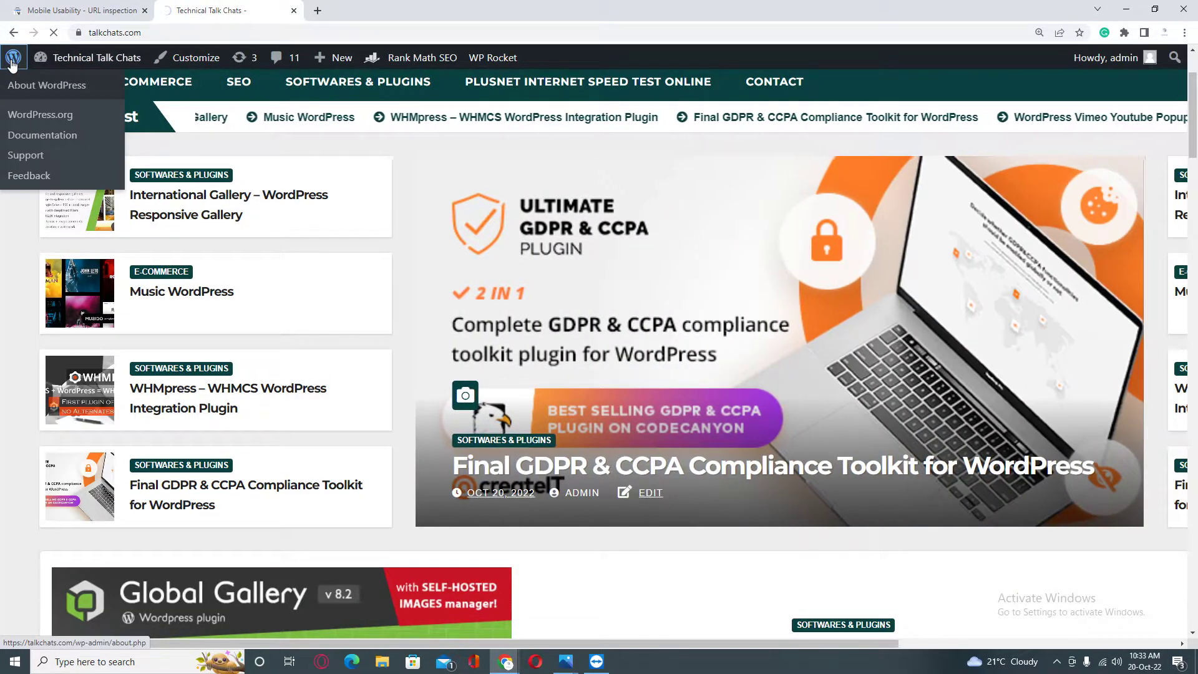
left_click(12, 62)
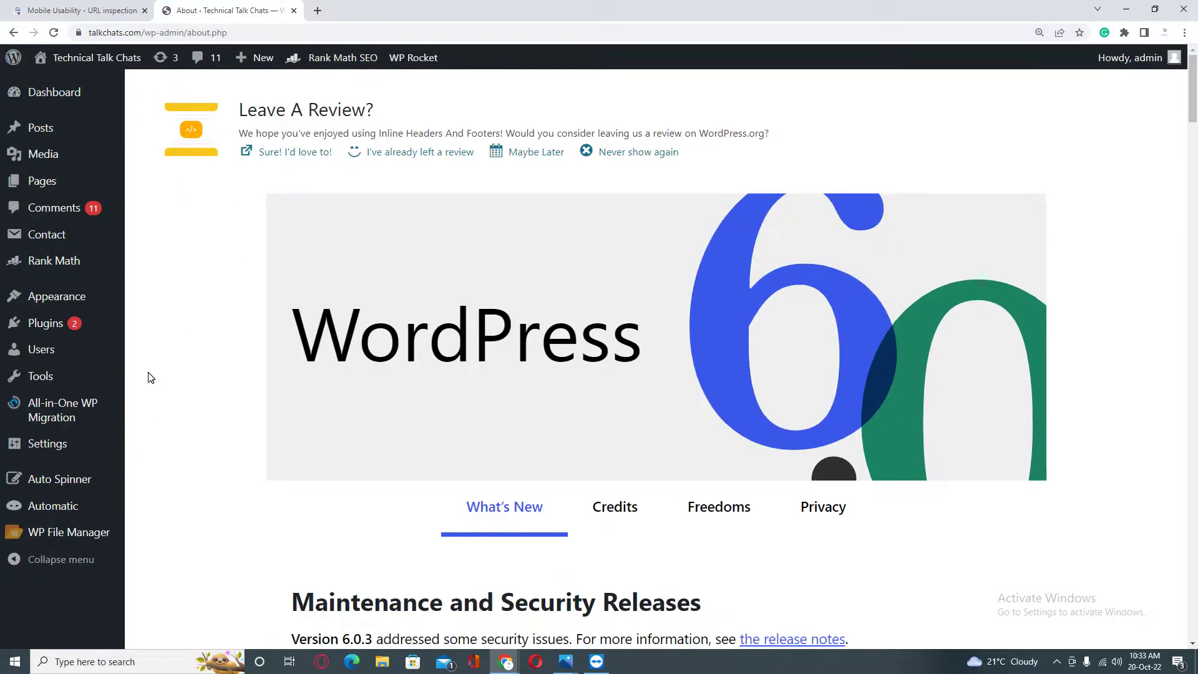
scroll(103, 321, "down", 5)
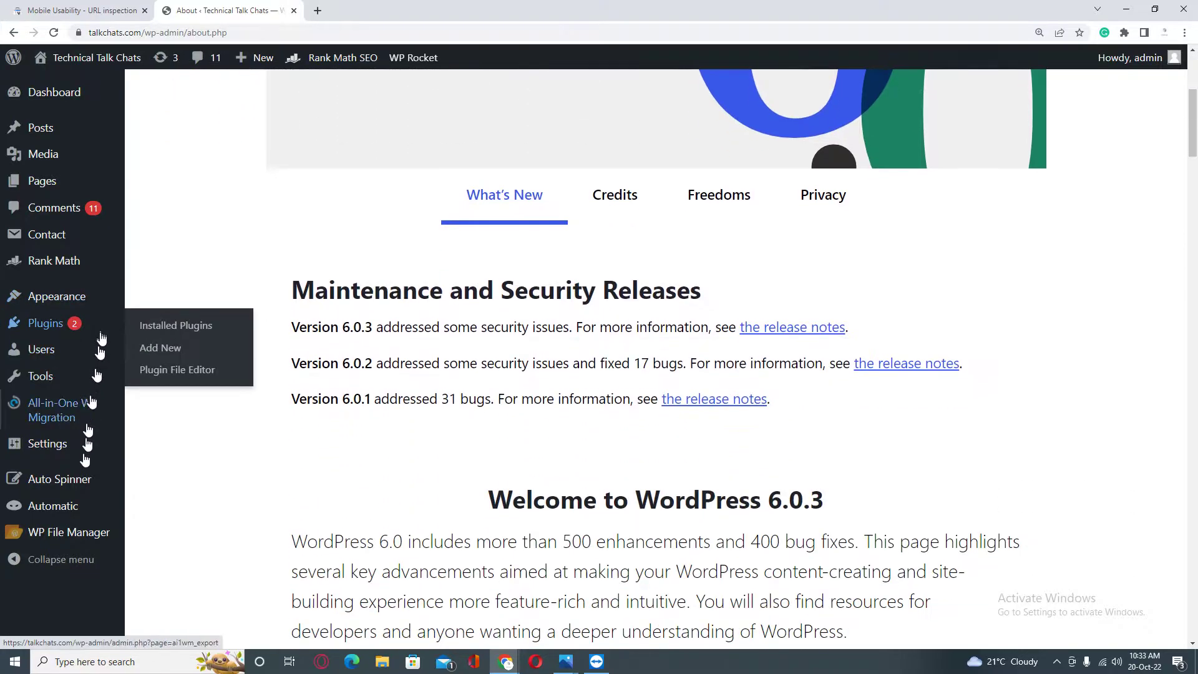
mouse_move(80, 443)
mouse_move(85, 300)
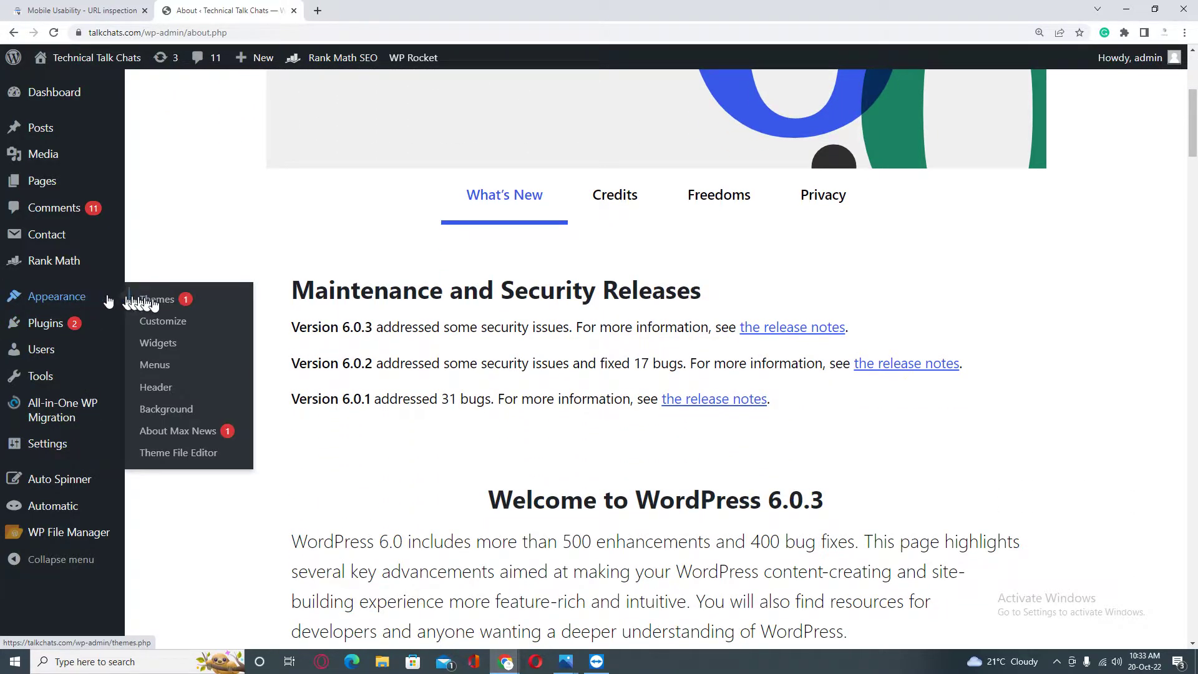
left_click(92, 403)
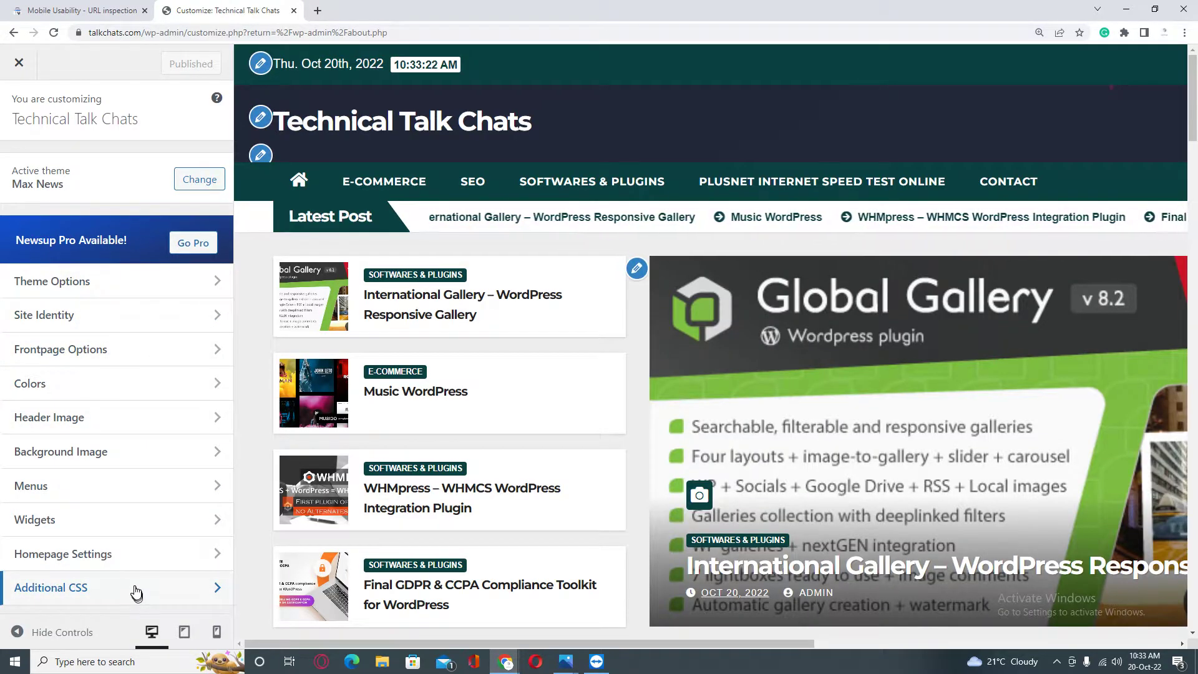
Delete the body{ width:2000px; } rule from Additional CSS and publish the Customizer
left_click(135, 587)
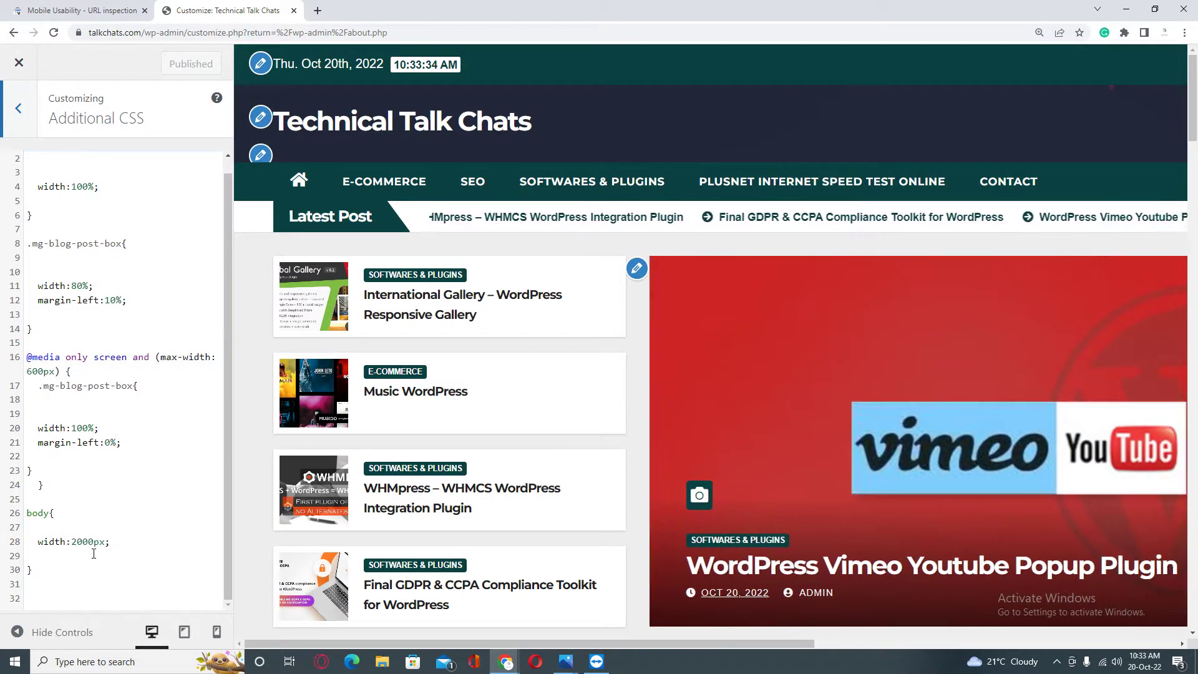
left_click_drag(43, 570, 35, 516)
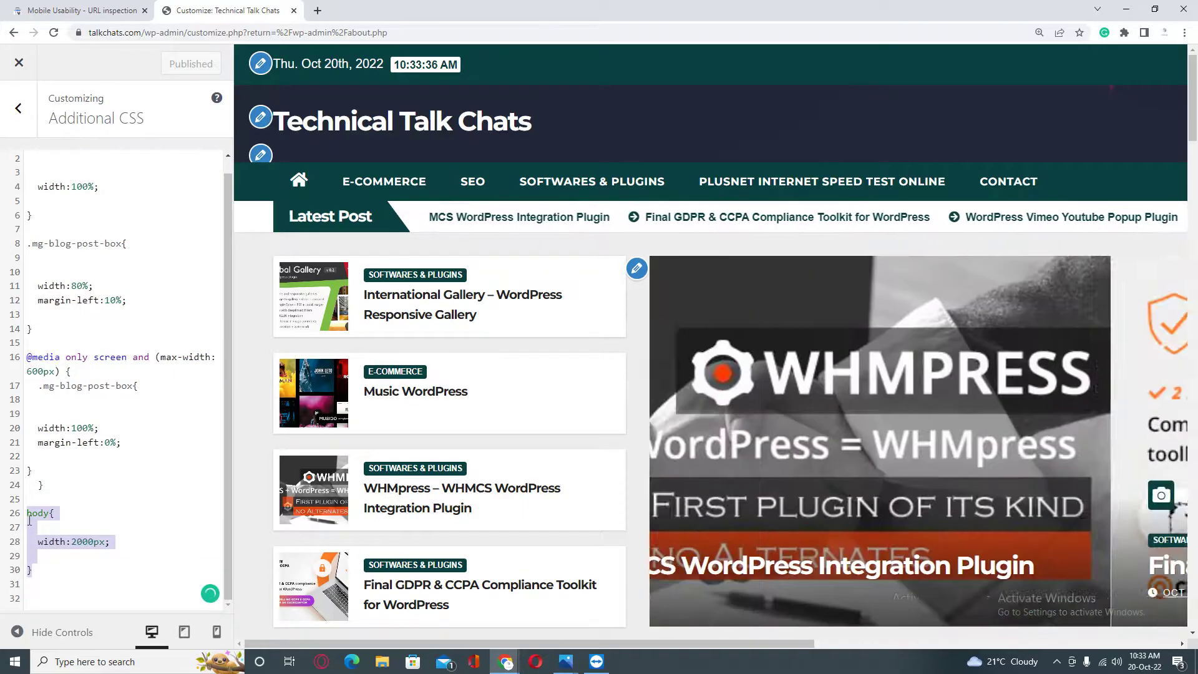
key("BackSpace")
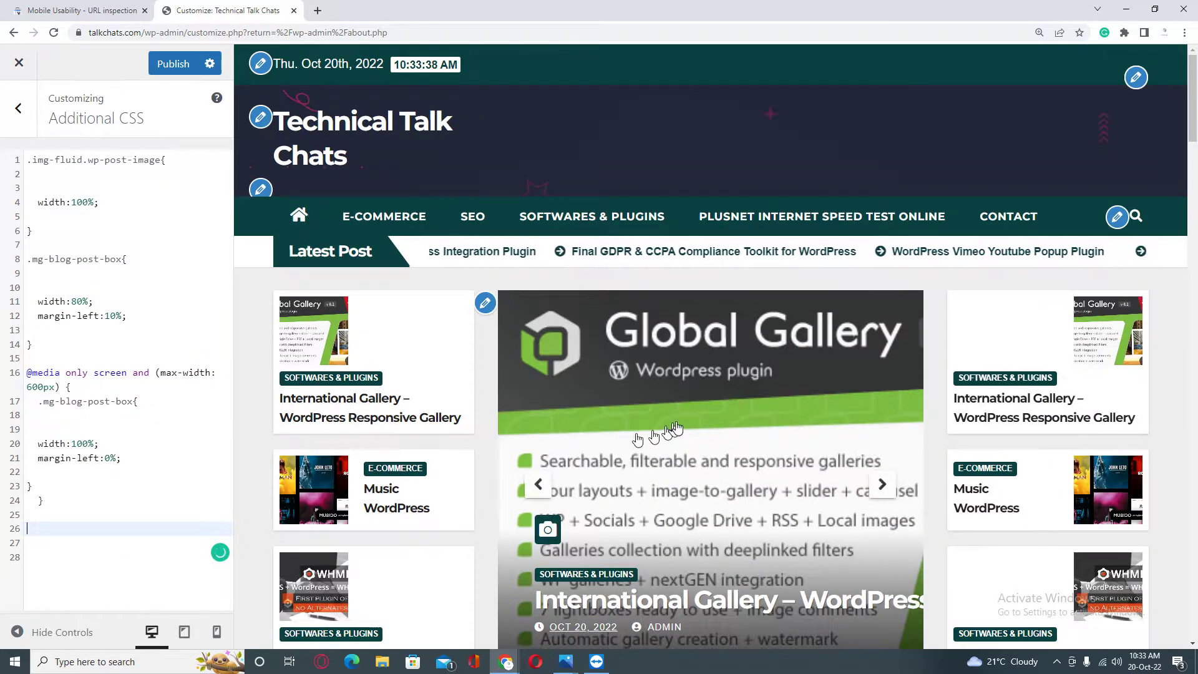
scroll(1012, 439, "down", 15)
scroll(1012, 439, "down", 3)
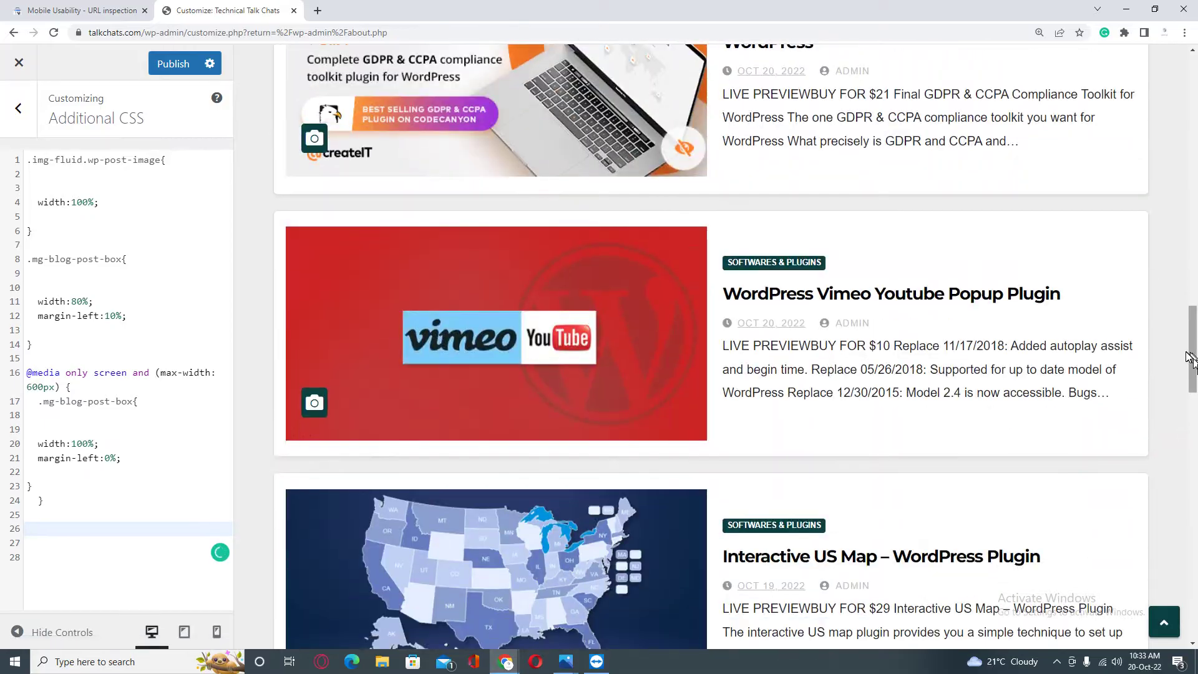
left_click_drag(1193, 362, 1194, 55)
mouse_move(1195, 108)
left_mouse_down()
mouse_move(1194, 324)
mouse_move(1194, 125)
left_mouse_up()
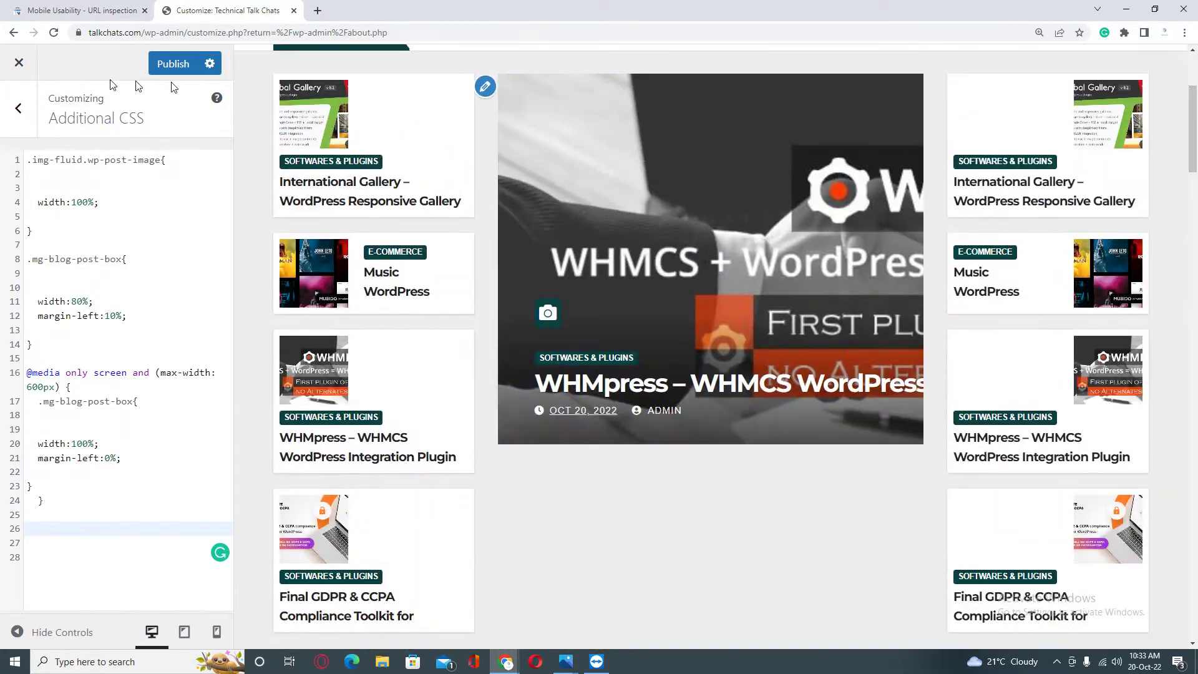
left_click(173, 64)
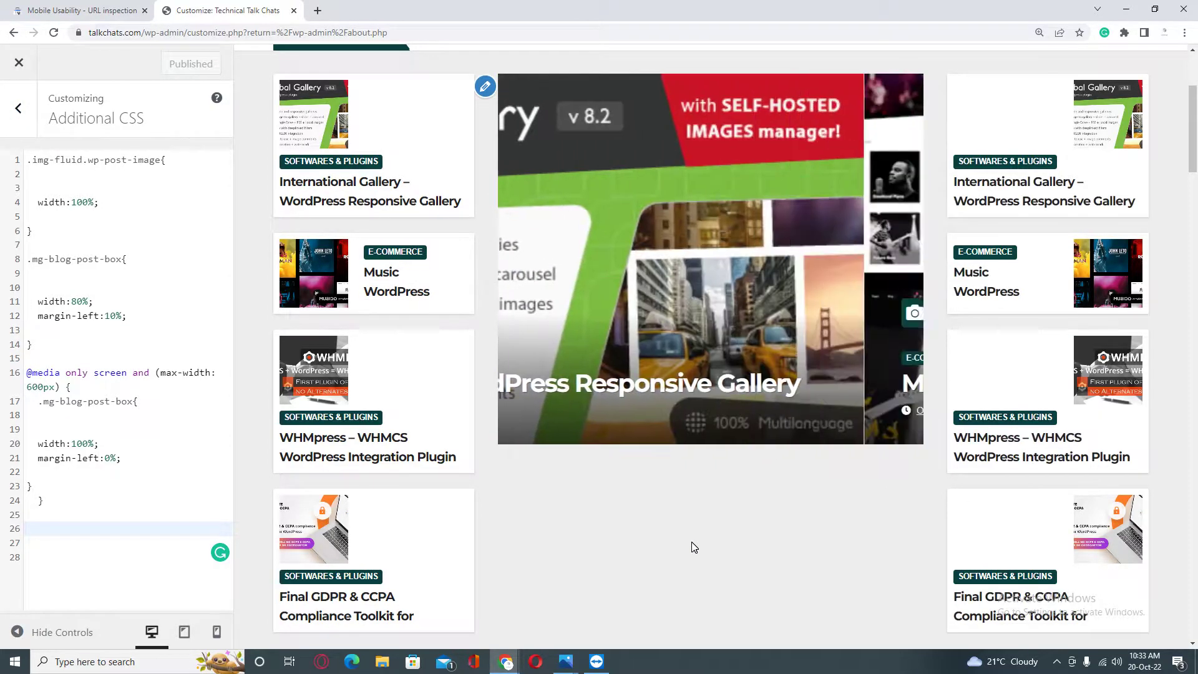
scroll(691, 540, "up", 2)
scroll(692, 540, "up", 2)
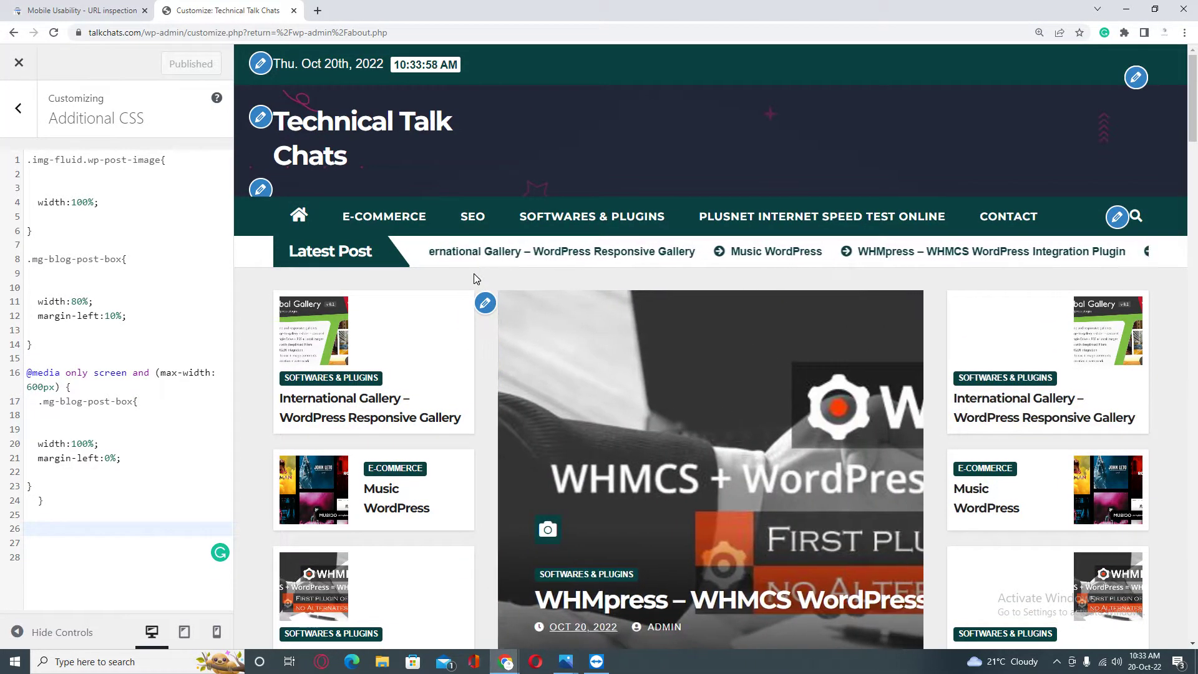
scroll(476, 278, "down", 2)
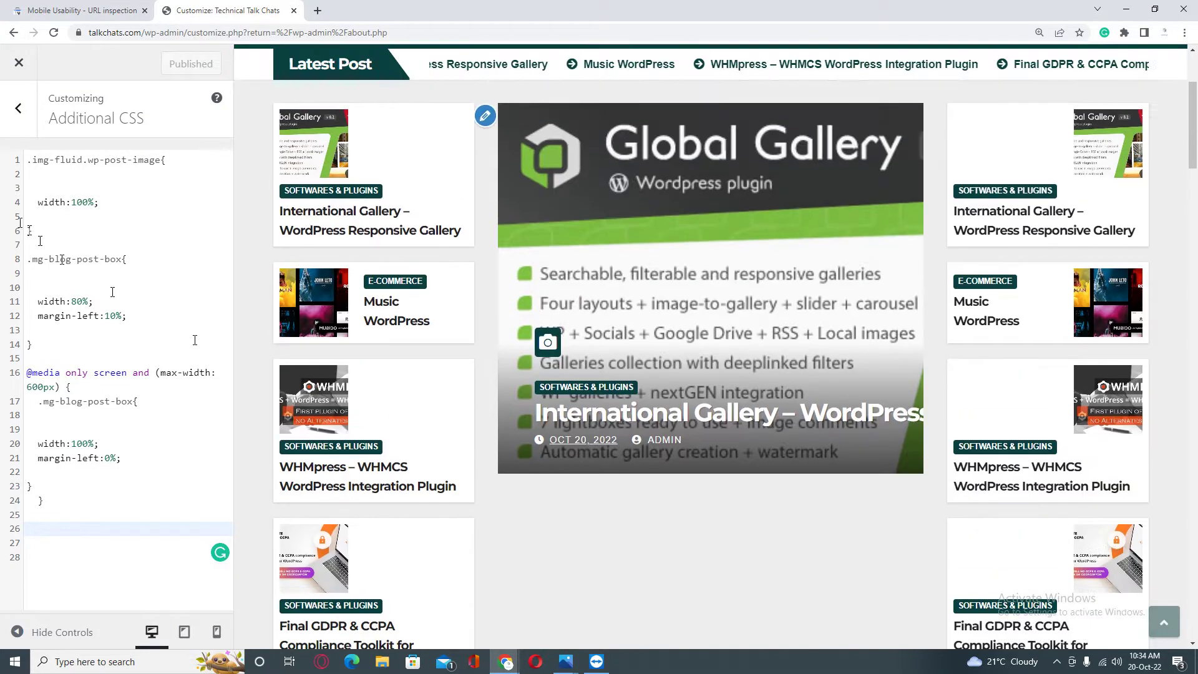
Close the Customizer and search the plugin directory for 'amp'
left_click(18, 63)
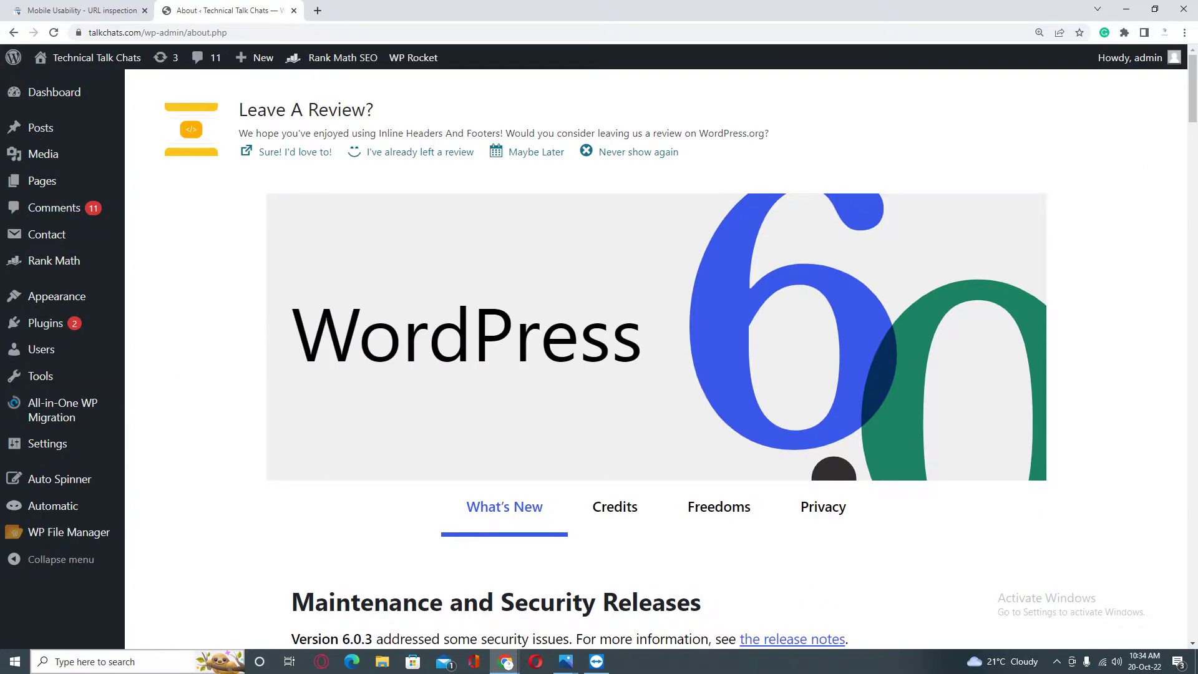
mouse_move(59, 324)
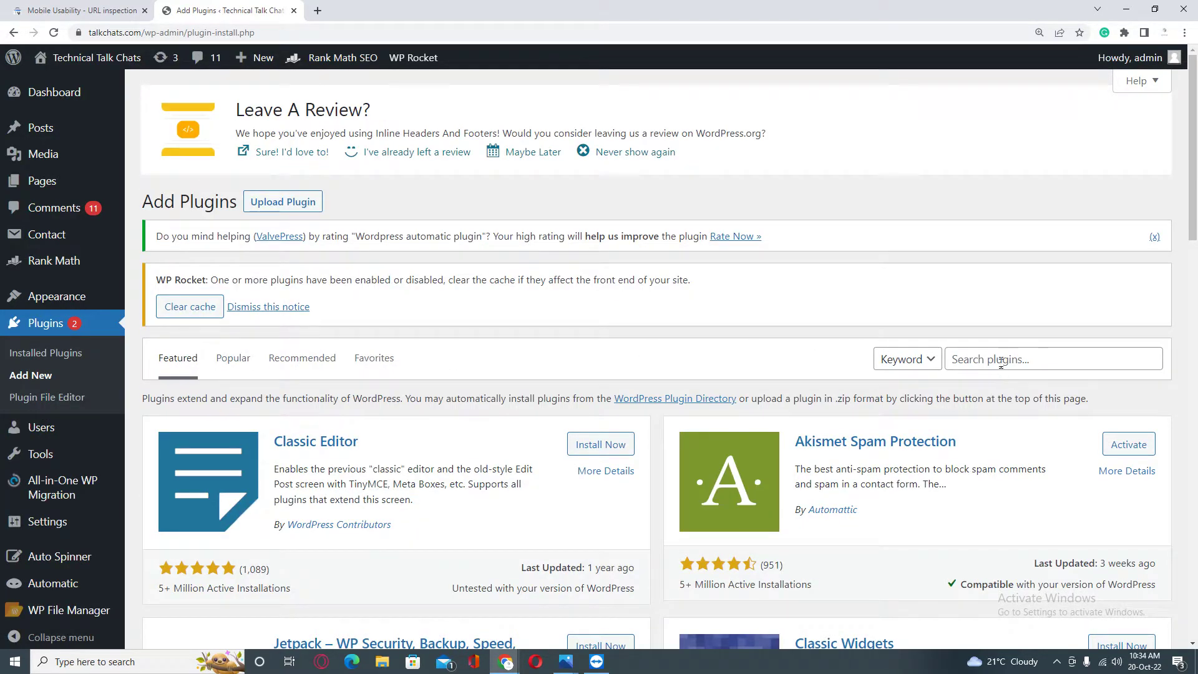
left_click(1001, 362)
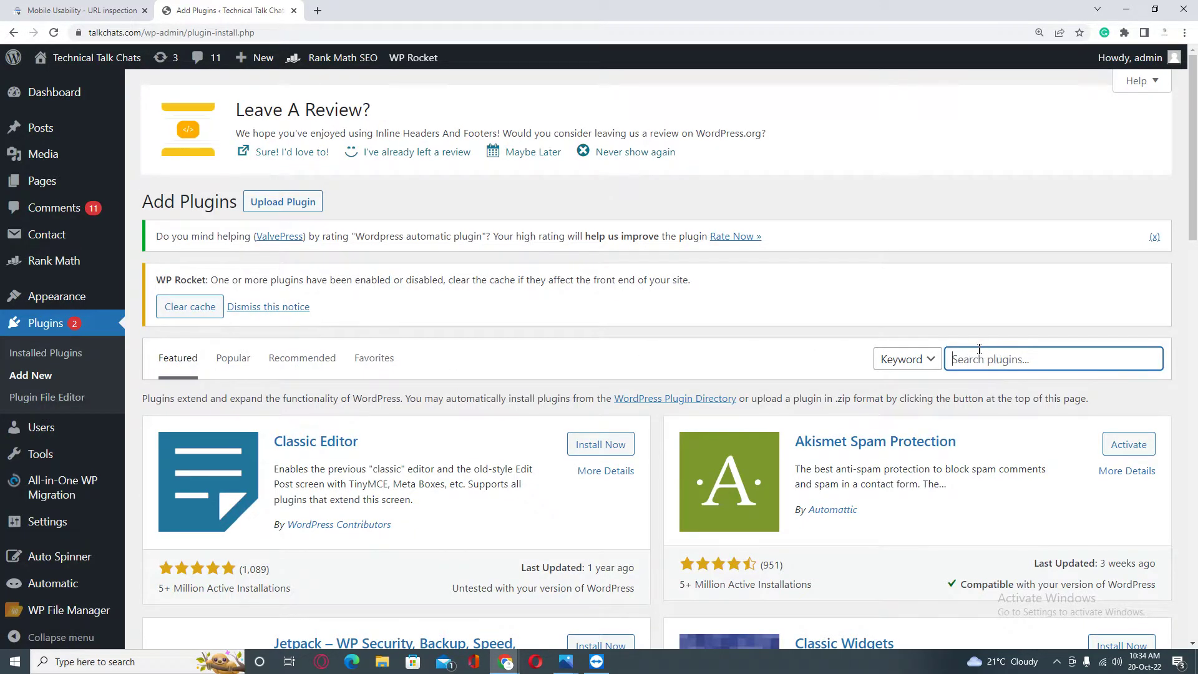
type("amp")
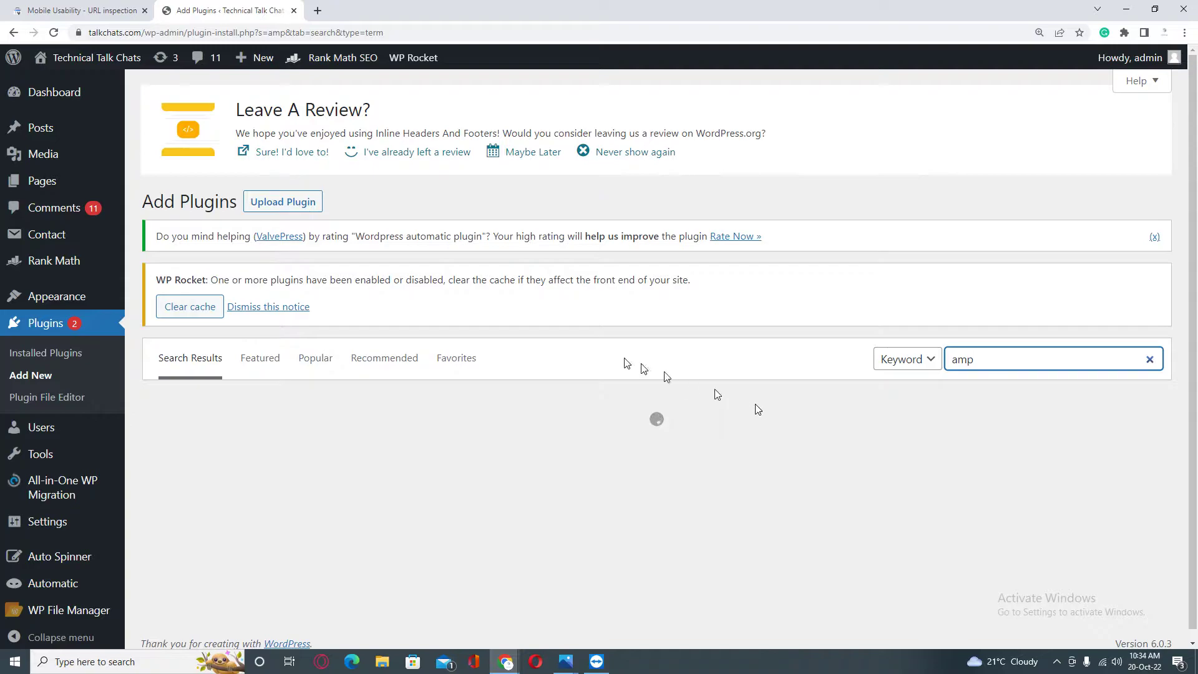
scroll(612, 355, "down", 7)
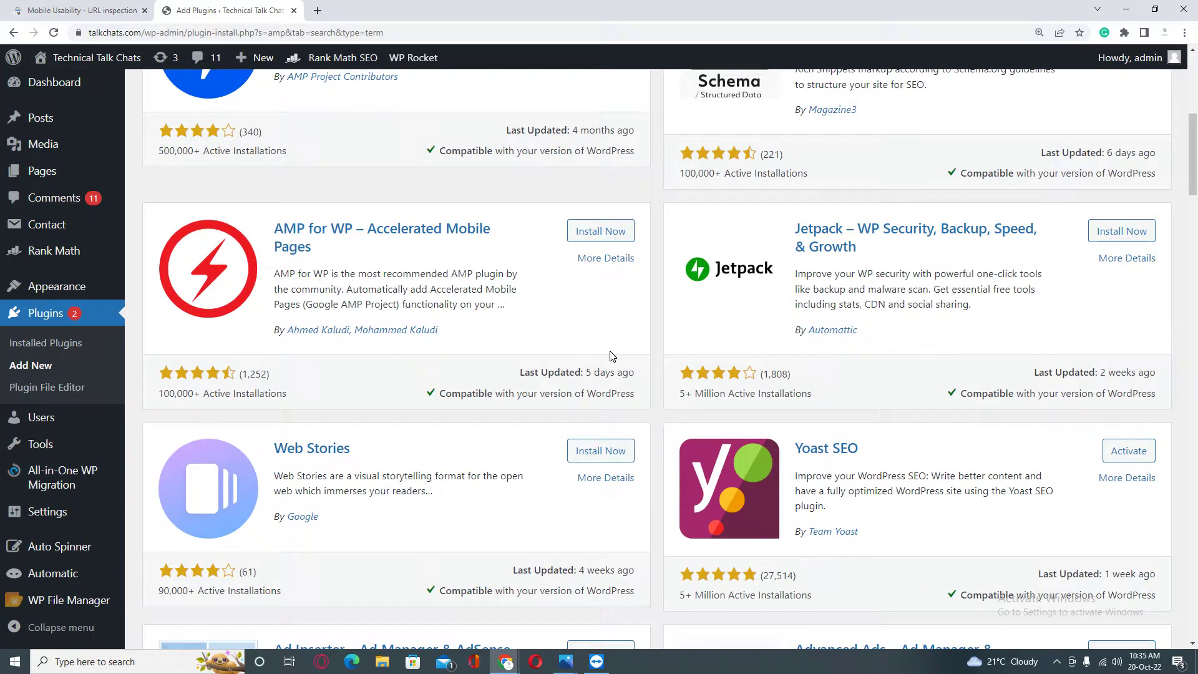
scroll(290, 368, "up", 3)
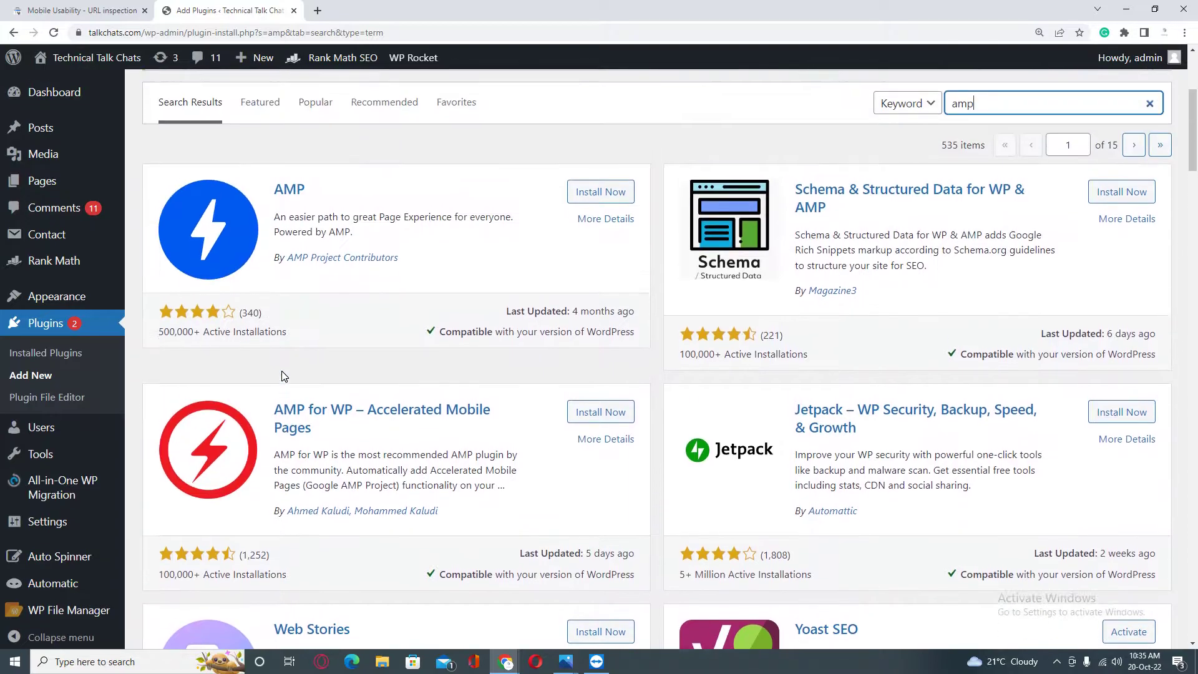
Install and activate AMP for WP – Accelerated Mobile Pages
left_click(613, 425)
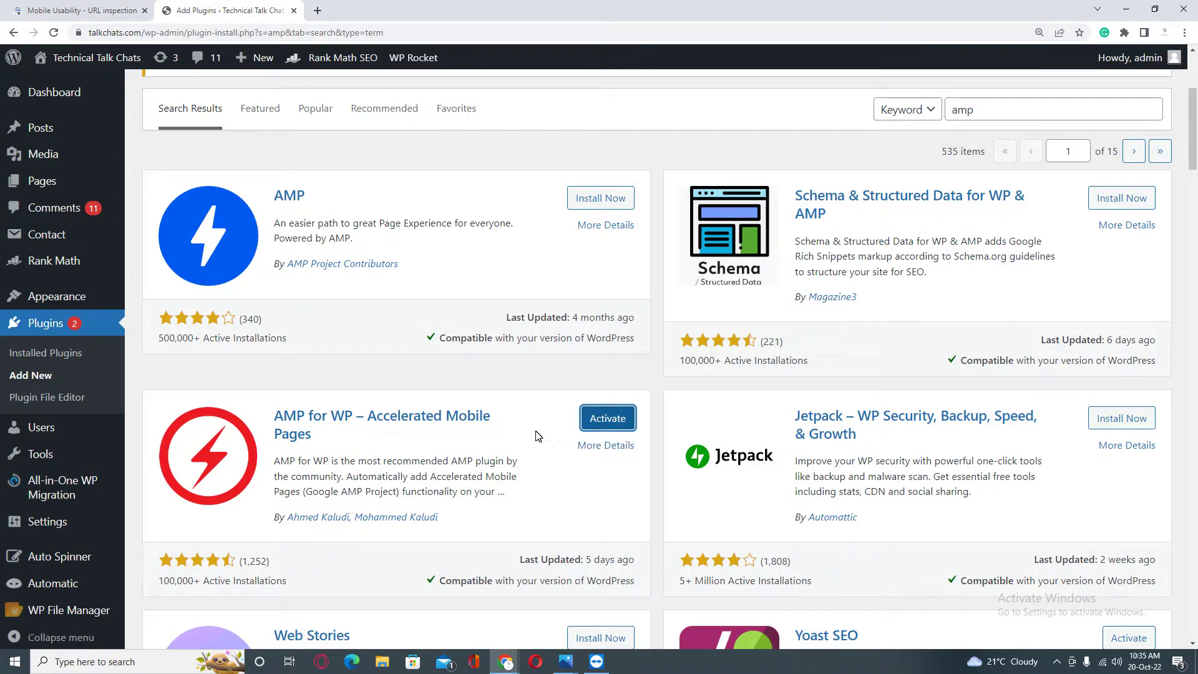
left_click_drag(317, 199, 275, 195)
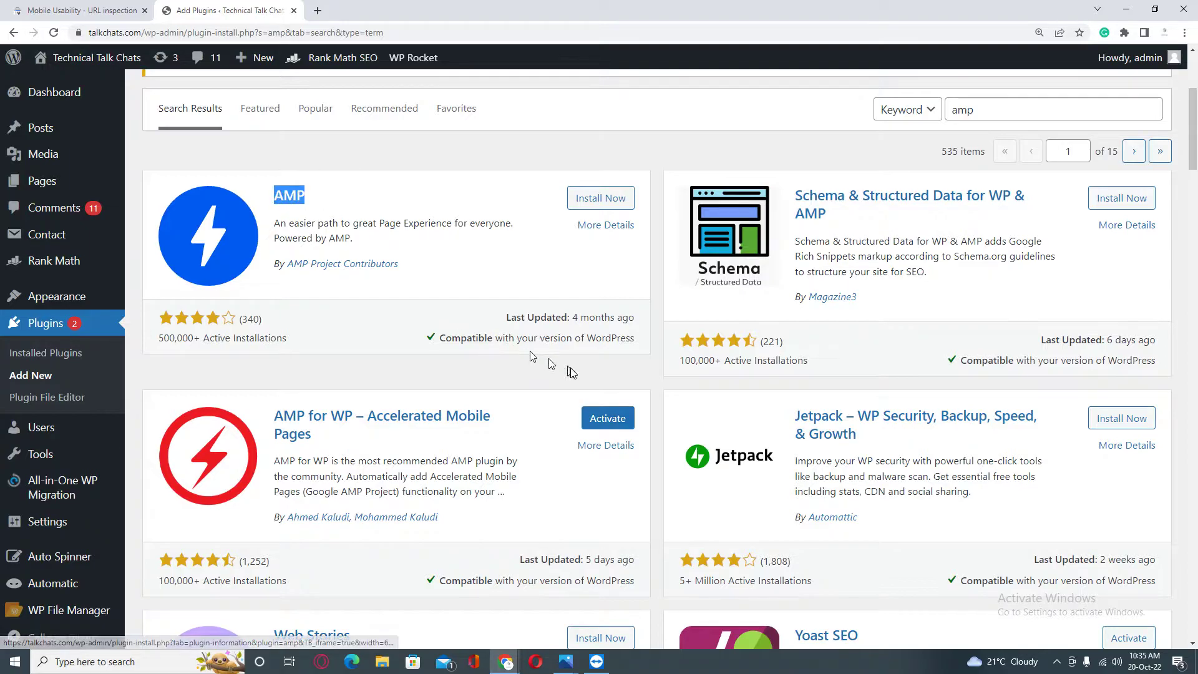
left_click(597, 424)
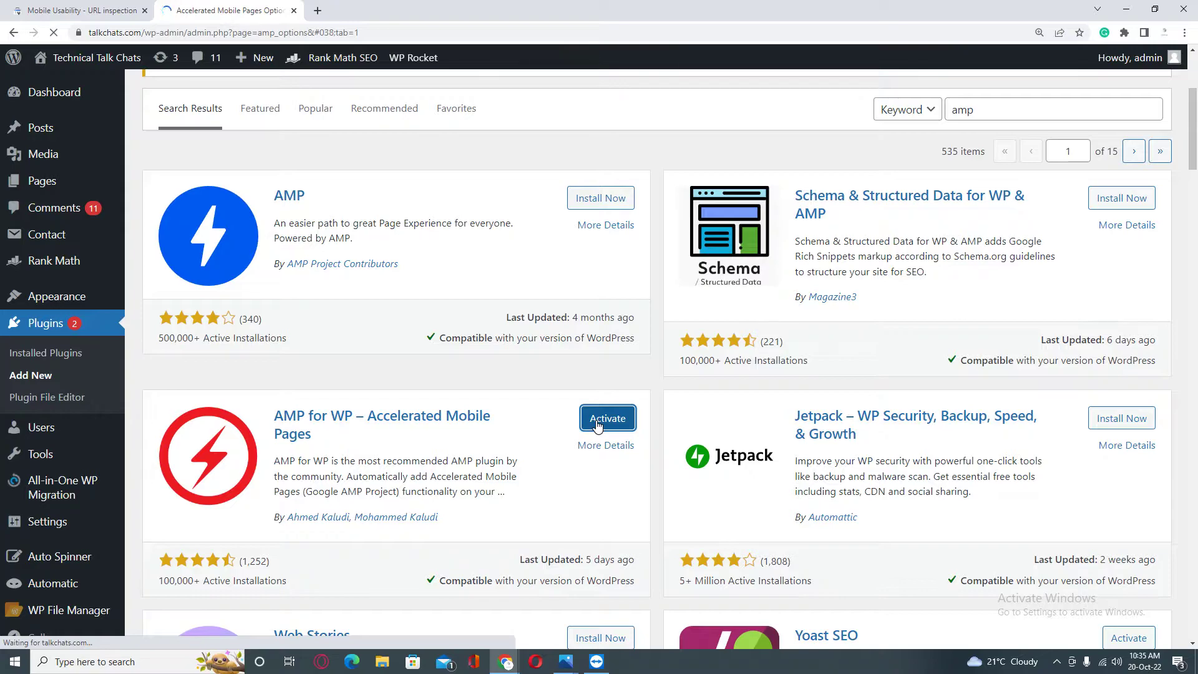
Pick the Basic panel view, dismiss the newsletter popup, and choose Advance Setup
scroll(420, 407, "down", 2)
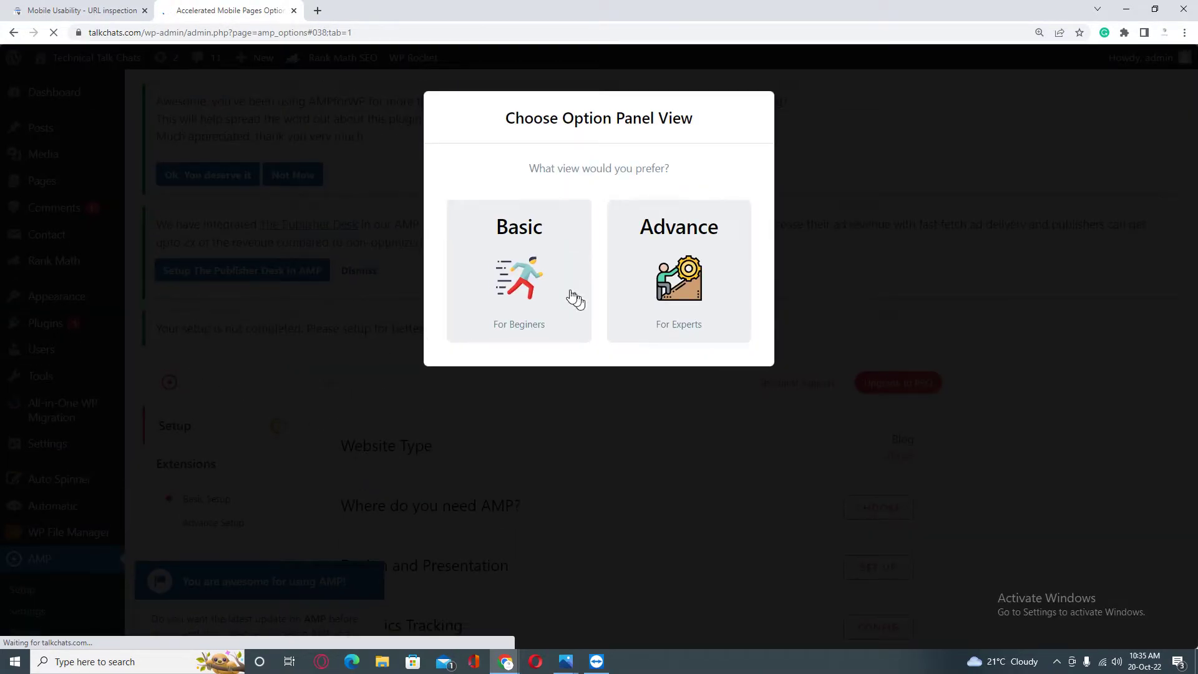
left_click(570, 300)
scroll(469, 372, "down", 3)
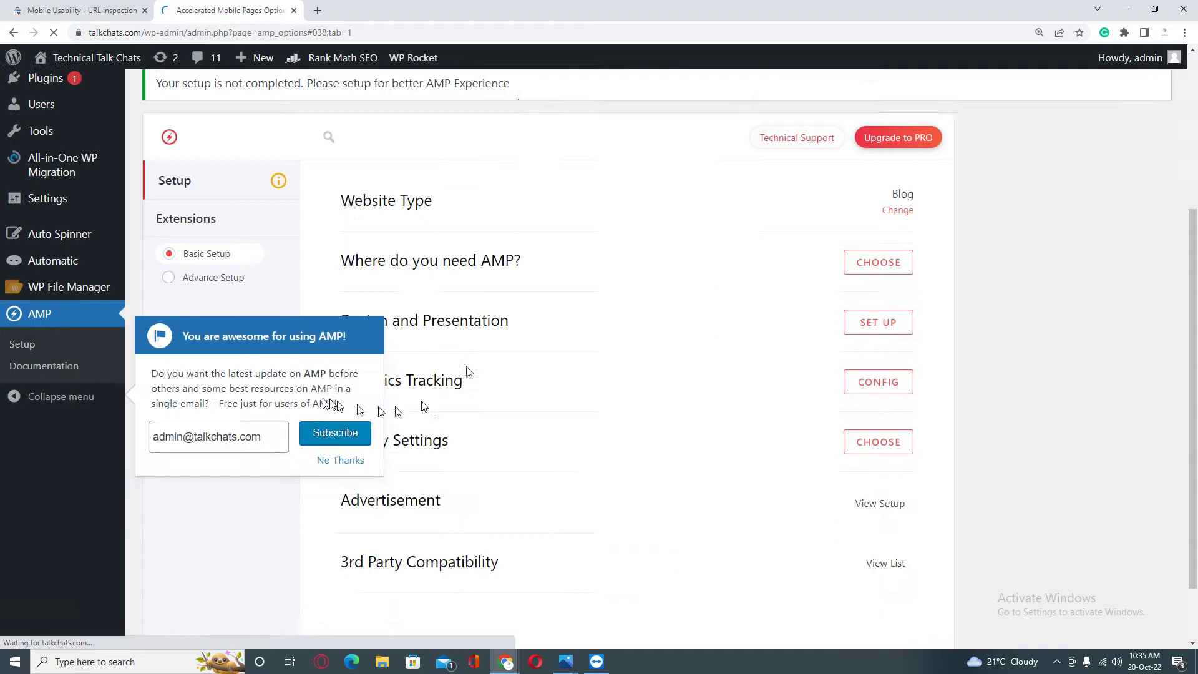
left_click(342, 395)
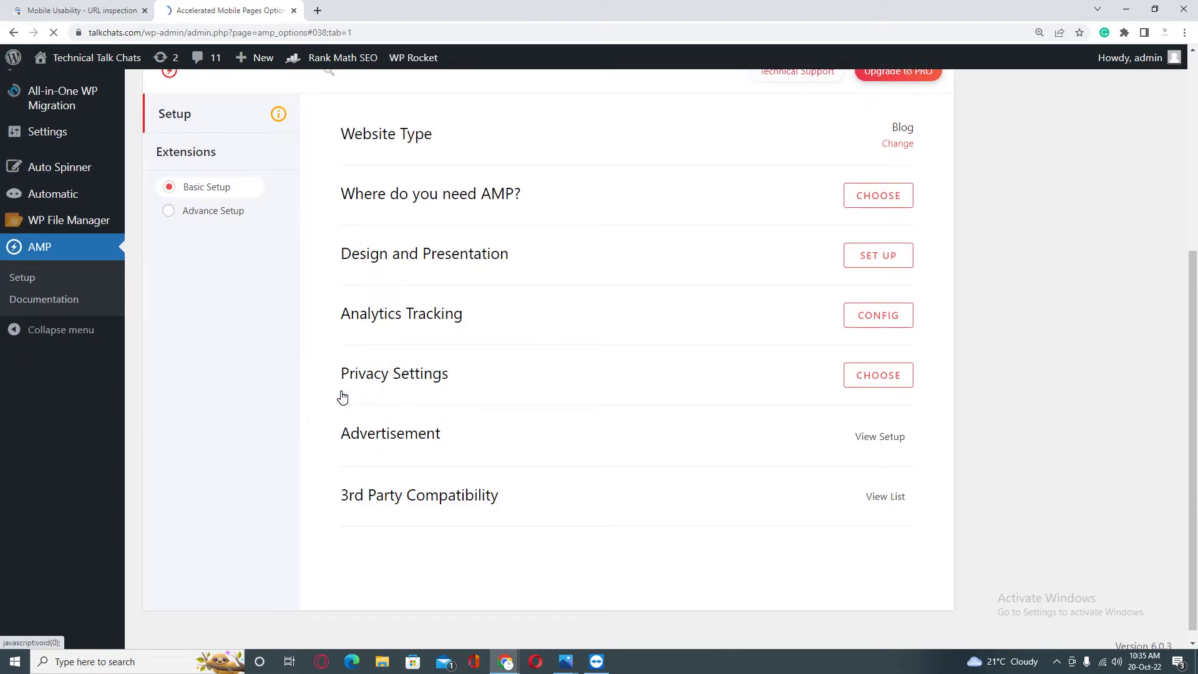
scroll(294, 389, "up", 3)
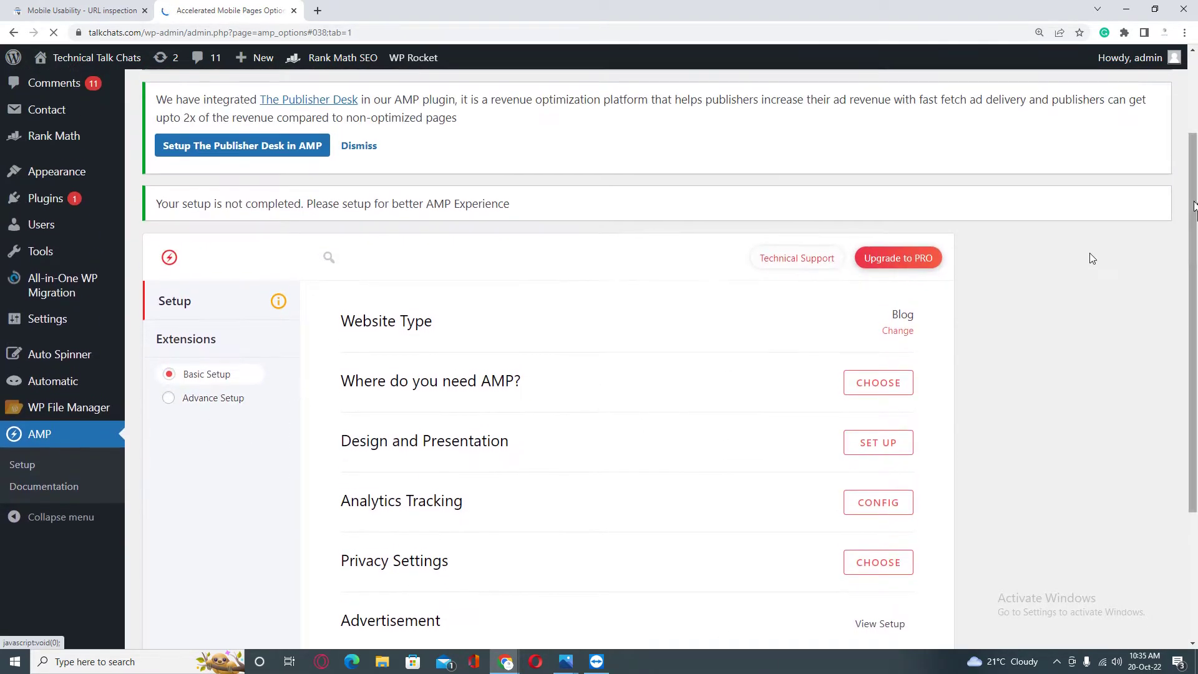
left_click(199, 399)
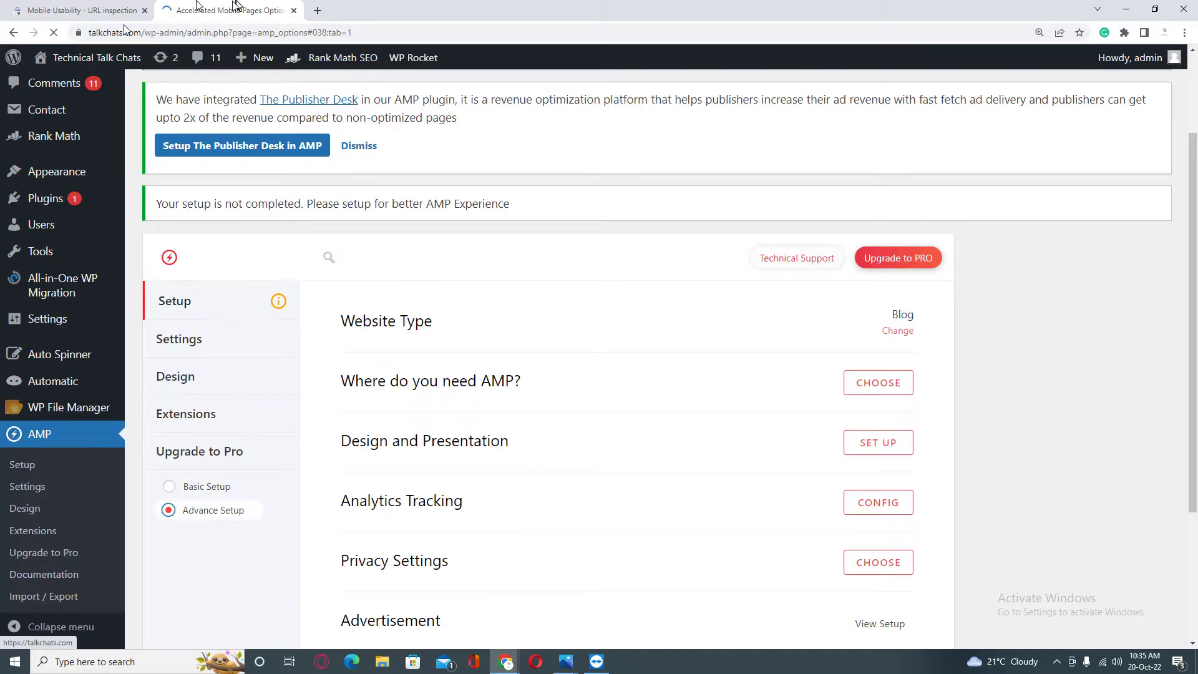
mouse_move(48, 59)
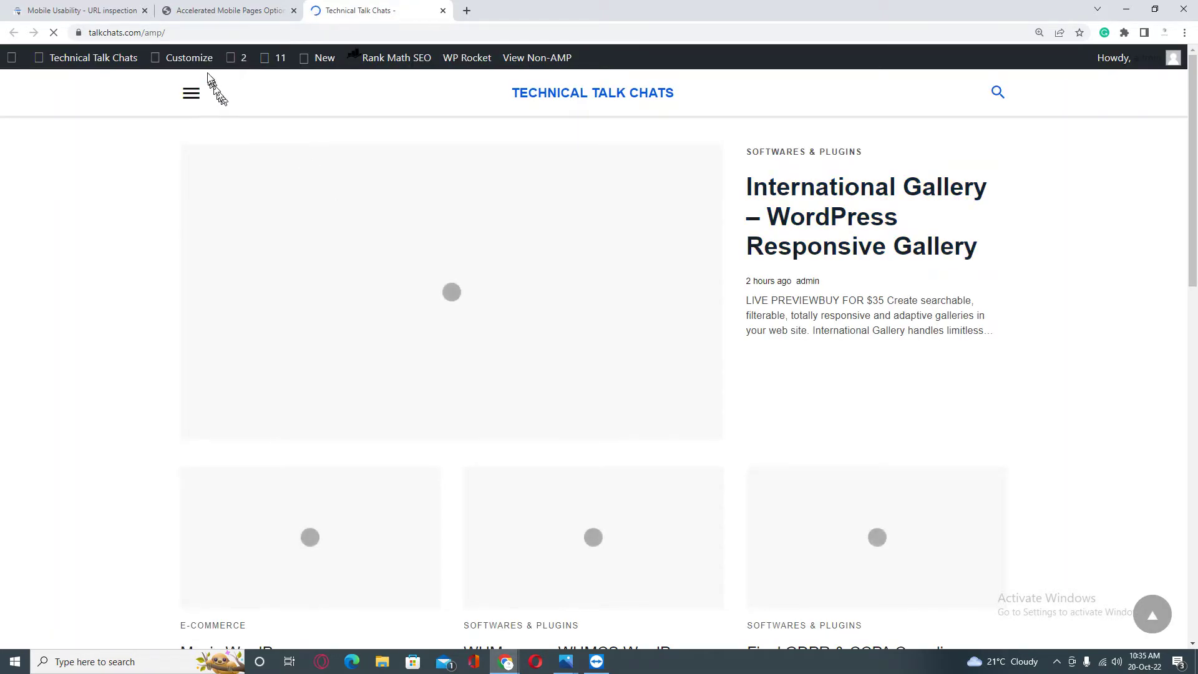
left_click(186, 32)
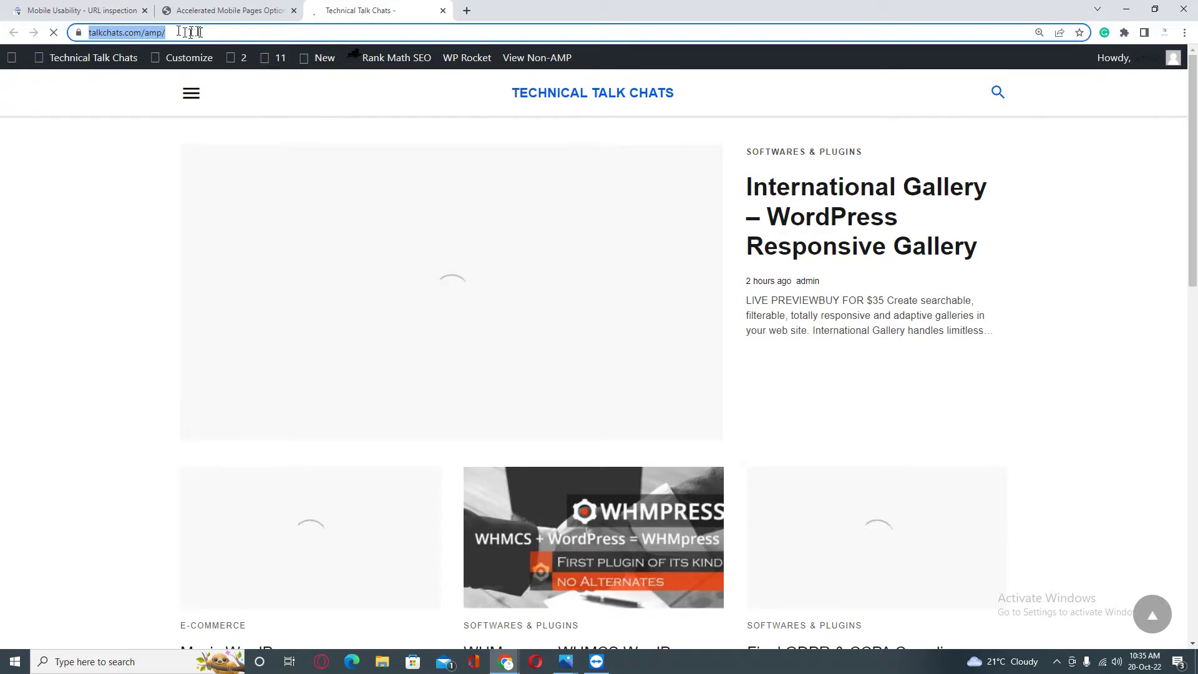
left_click(81, 10)
left_click(433, 66)
key("Return")
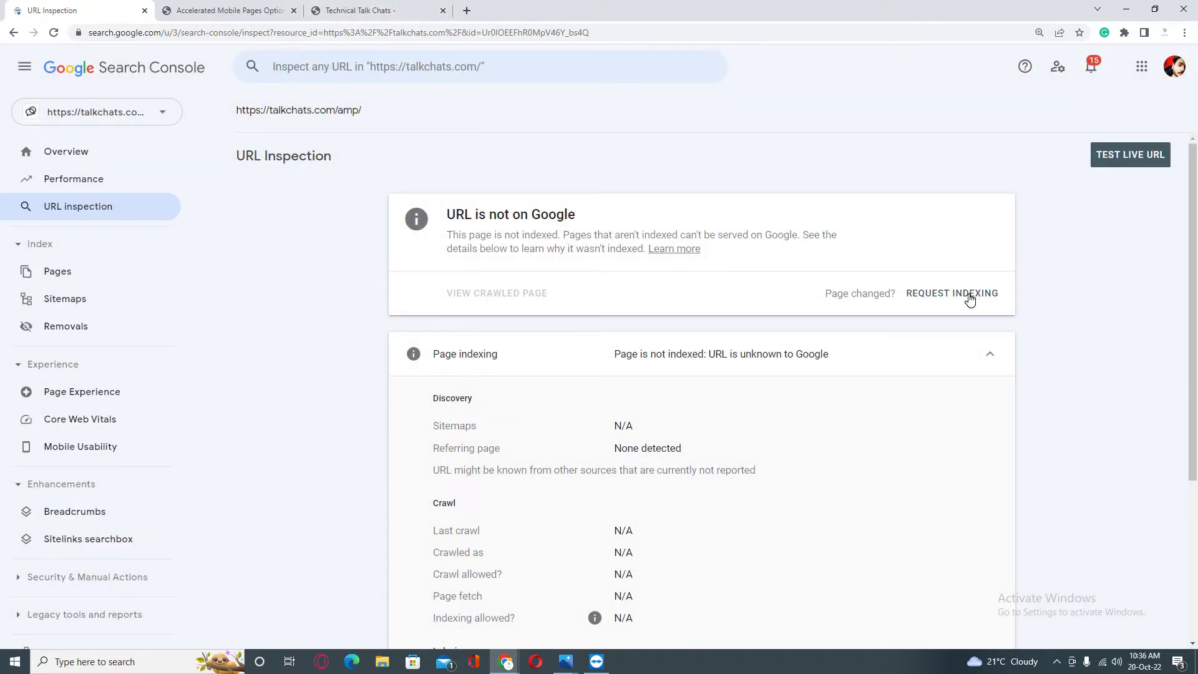
left_click(1132, 156)
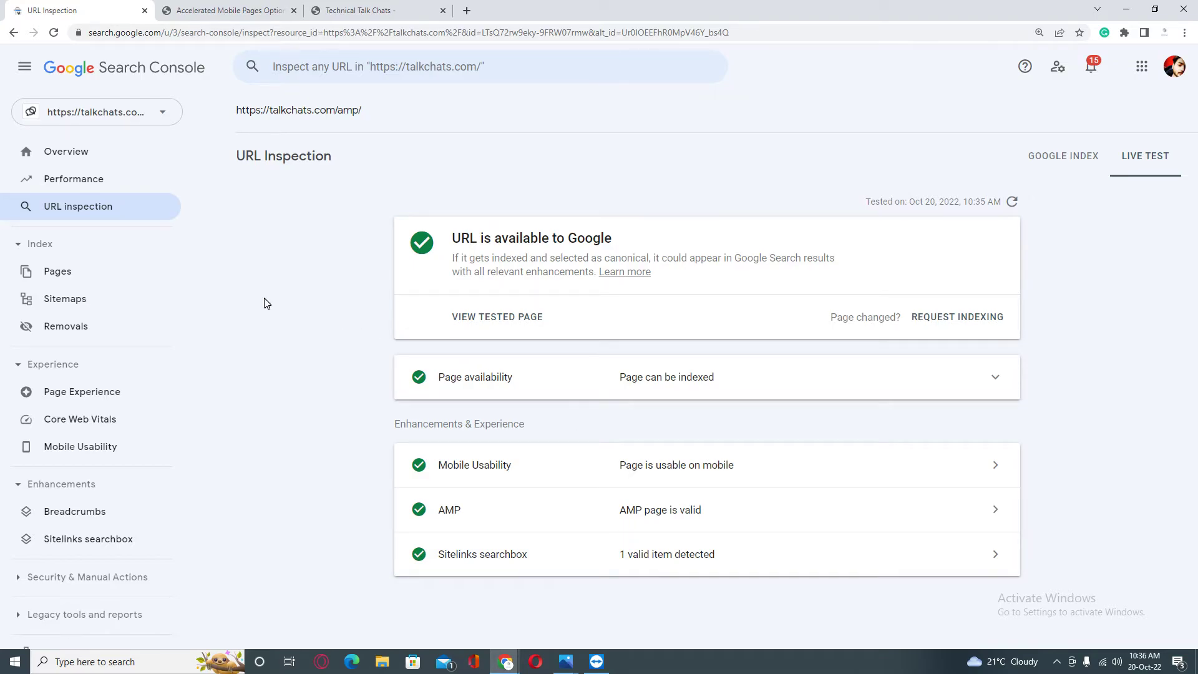
left_click(288, 8)
left_click(406, 7)
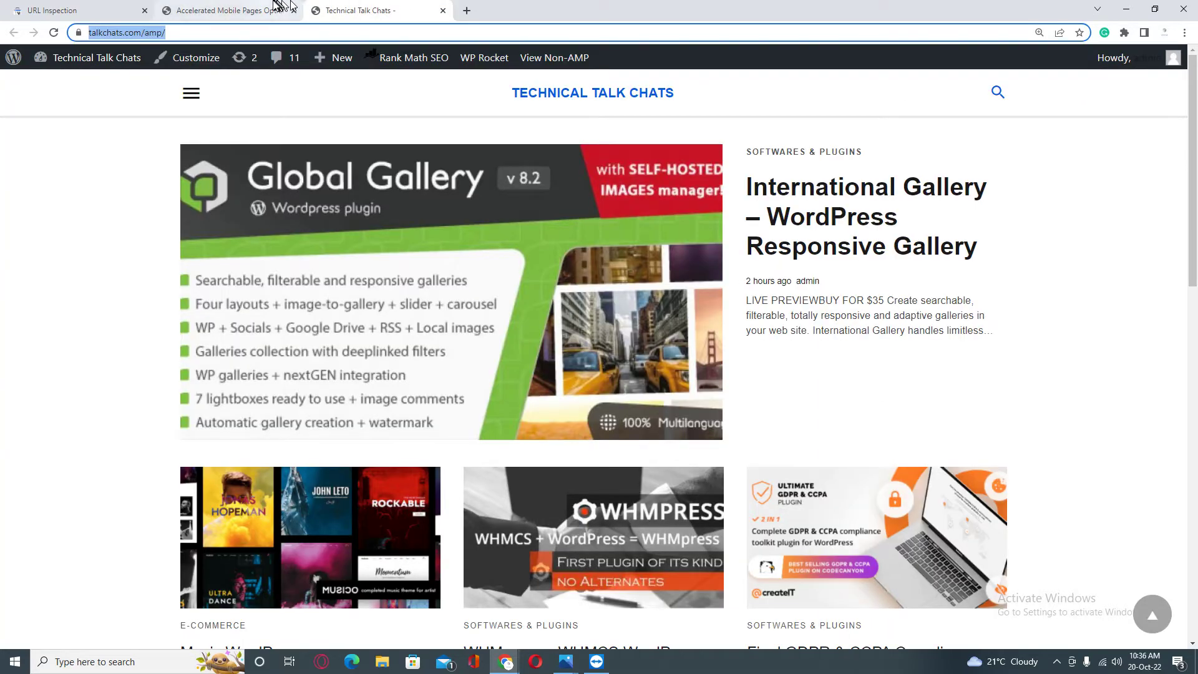
left_click(125, 8)
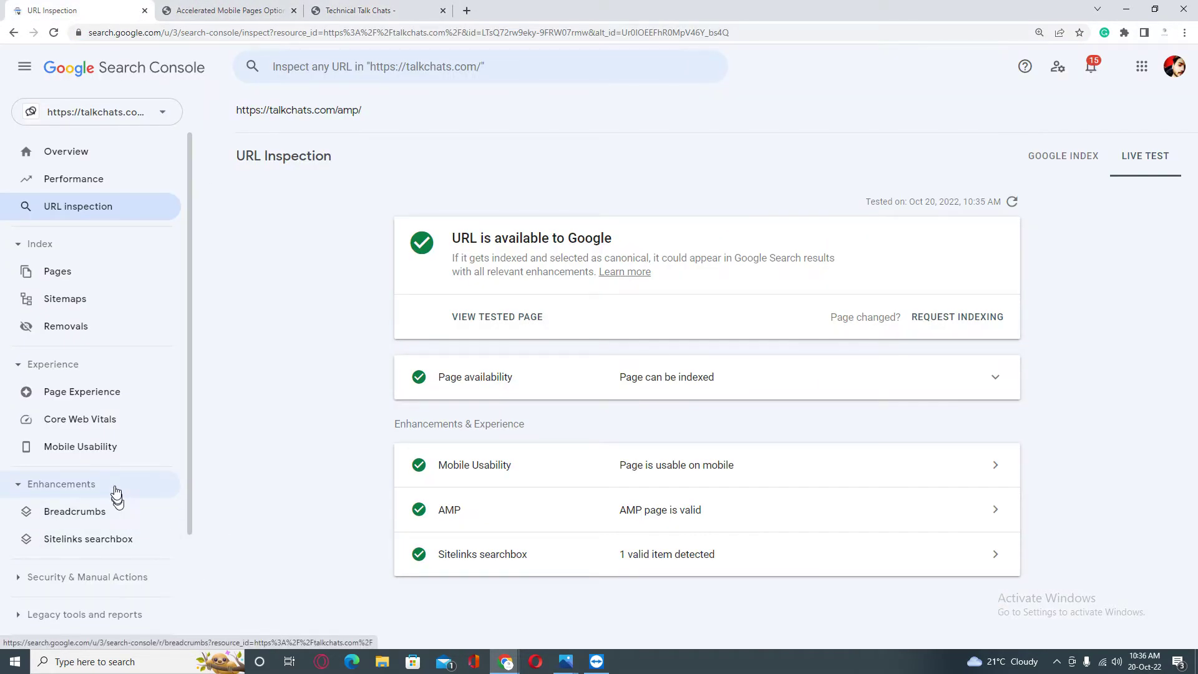
Open the Mobile Usability report and scroll to the 'Good job! No issues detected' message
left_click(109, 458)
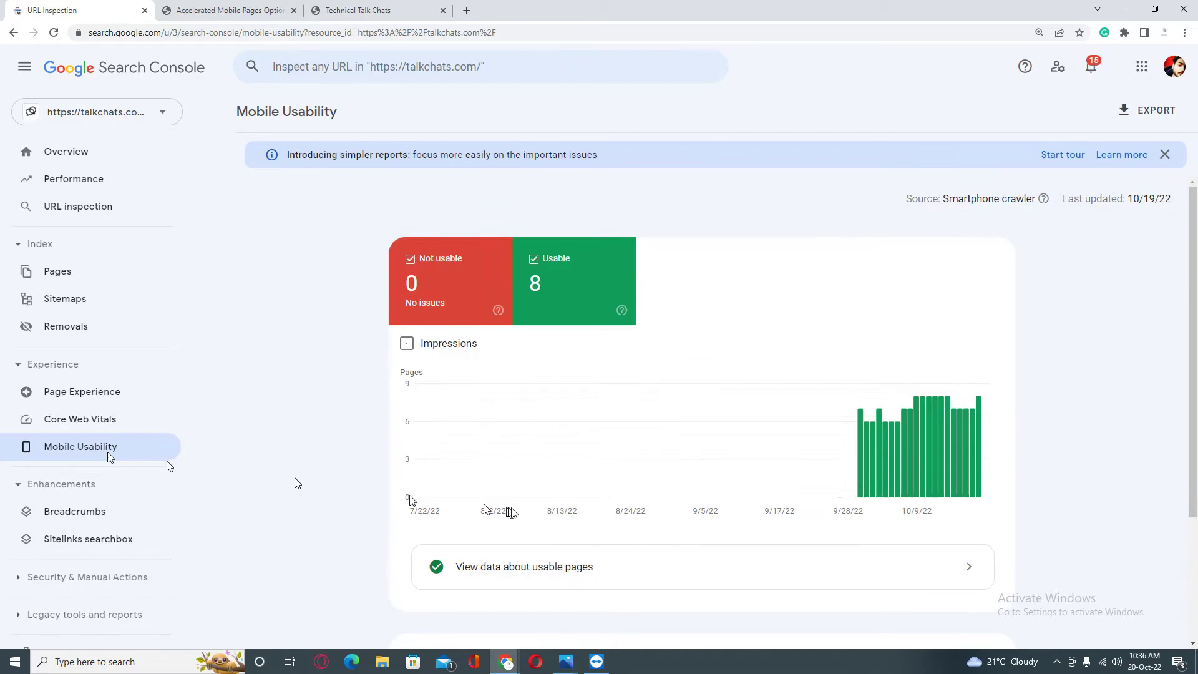
scroll(515, 509, "down", 3)
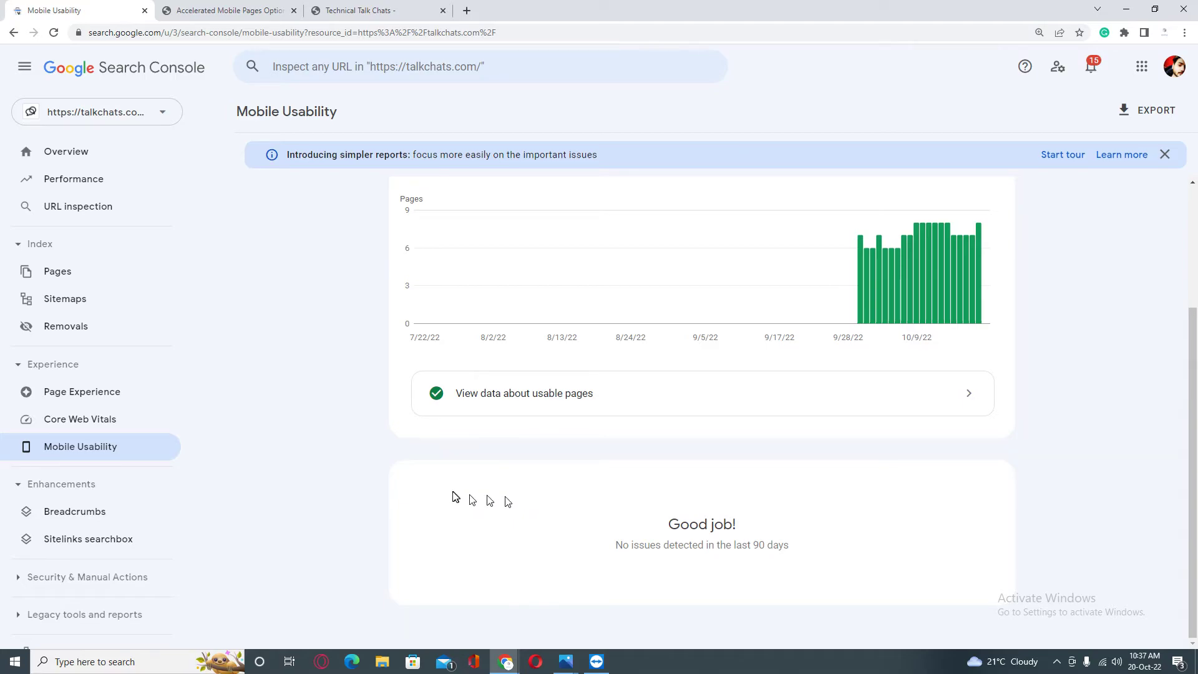
left_click_drag(779, 524, 667, 526)
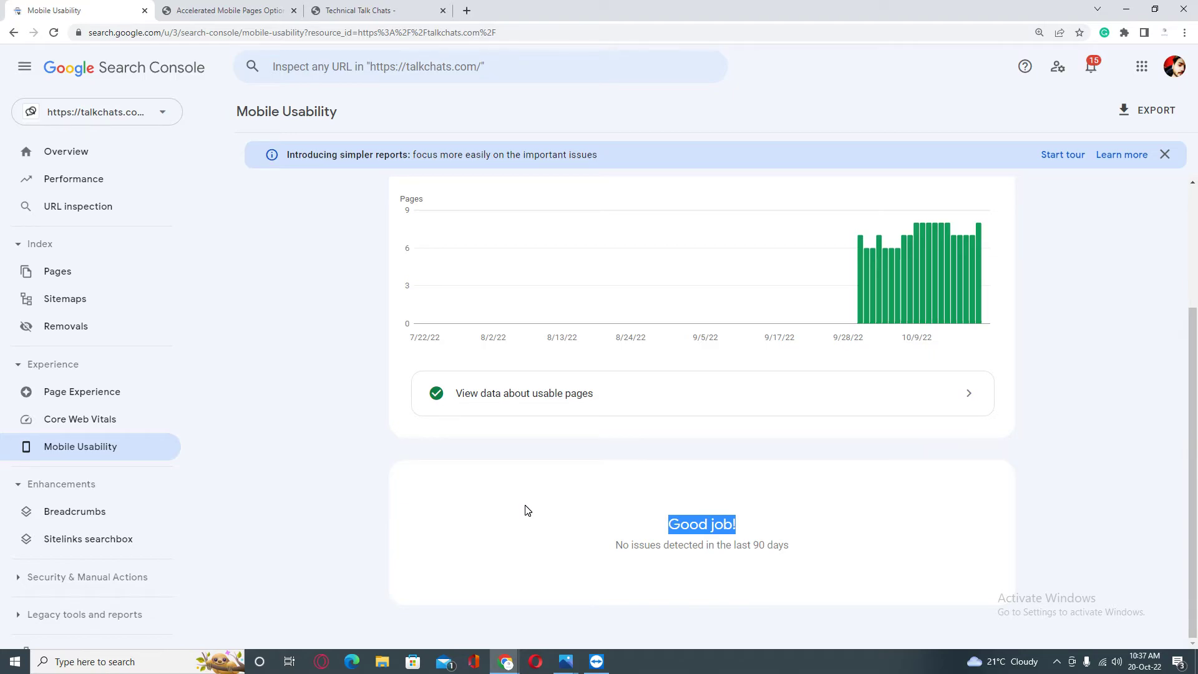
left_click(527, 511)
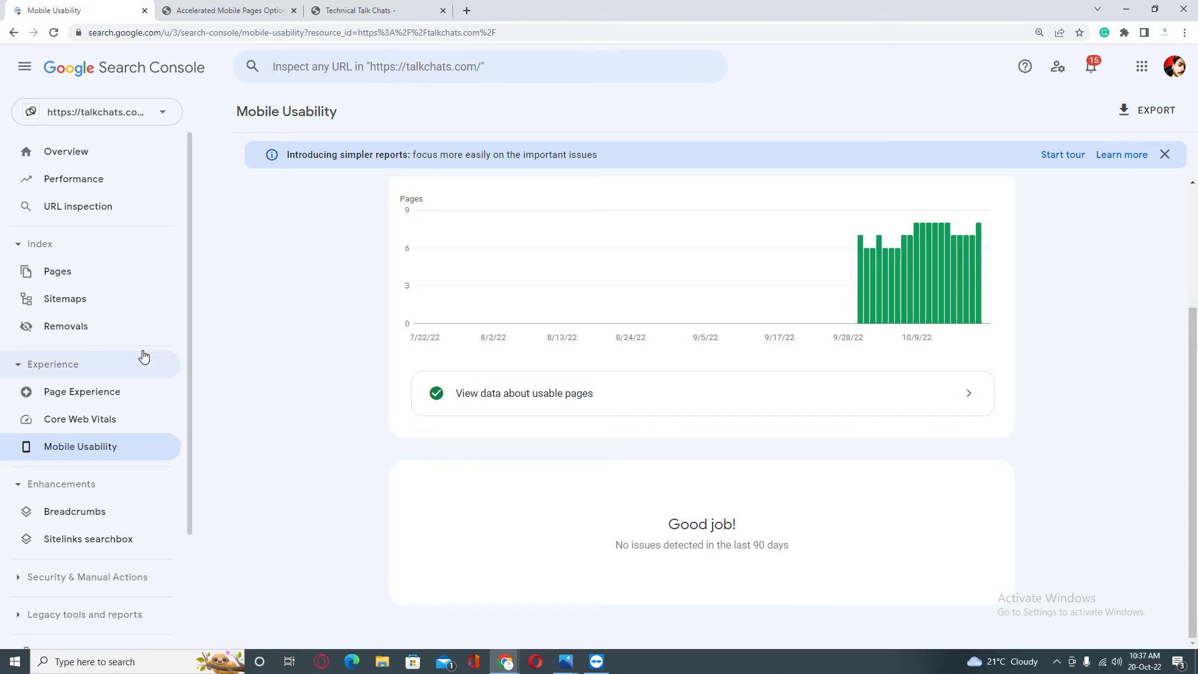
Remove 'amp/' from the site tab's address to load the regular talkchats.com homepage, then return to Search Console
left_click(394, 6)
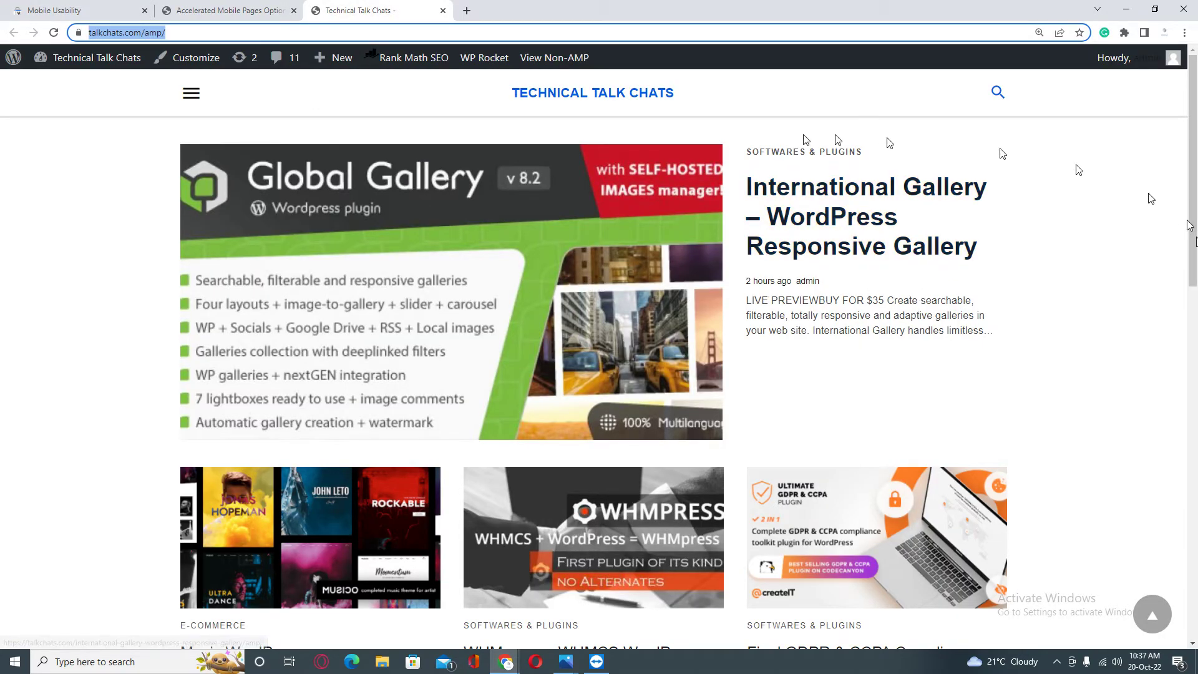
left_click(186, 32)
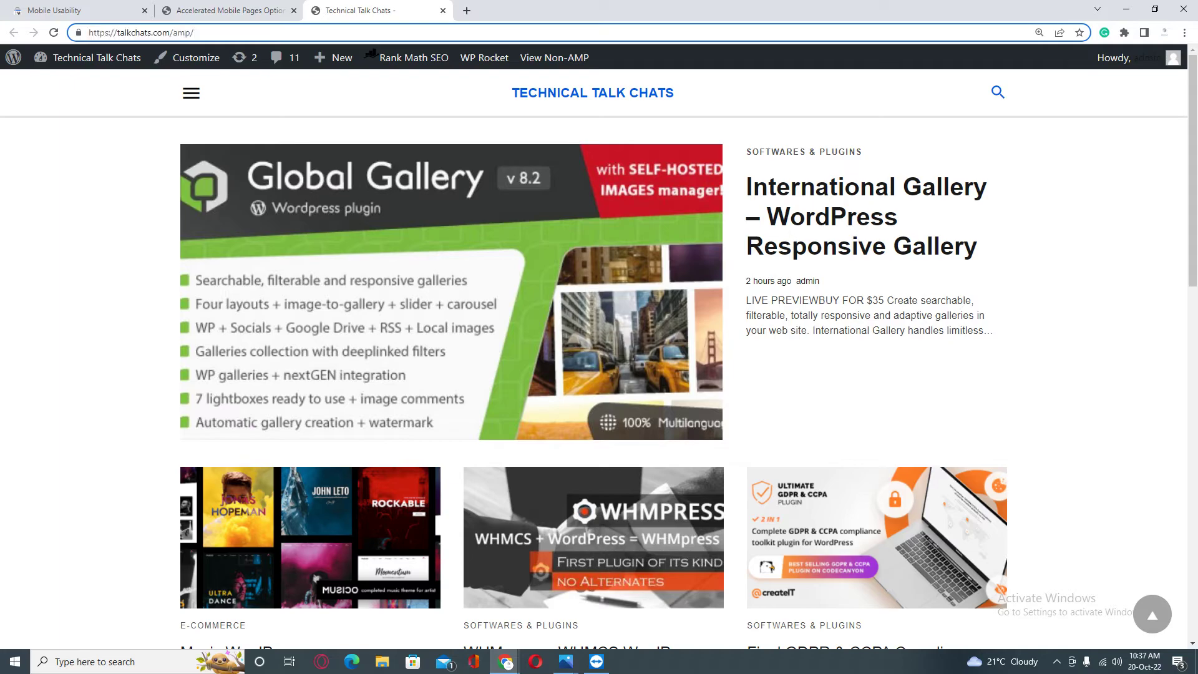
key("BackSpace")
key("BackSpace")
key("BackSpace")
key("BackSpace")
key("Return")
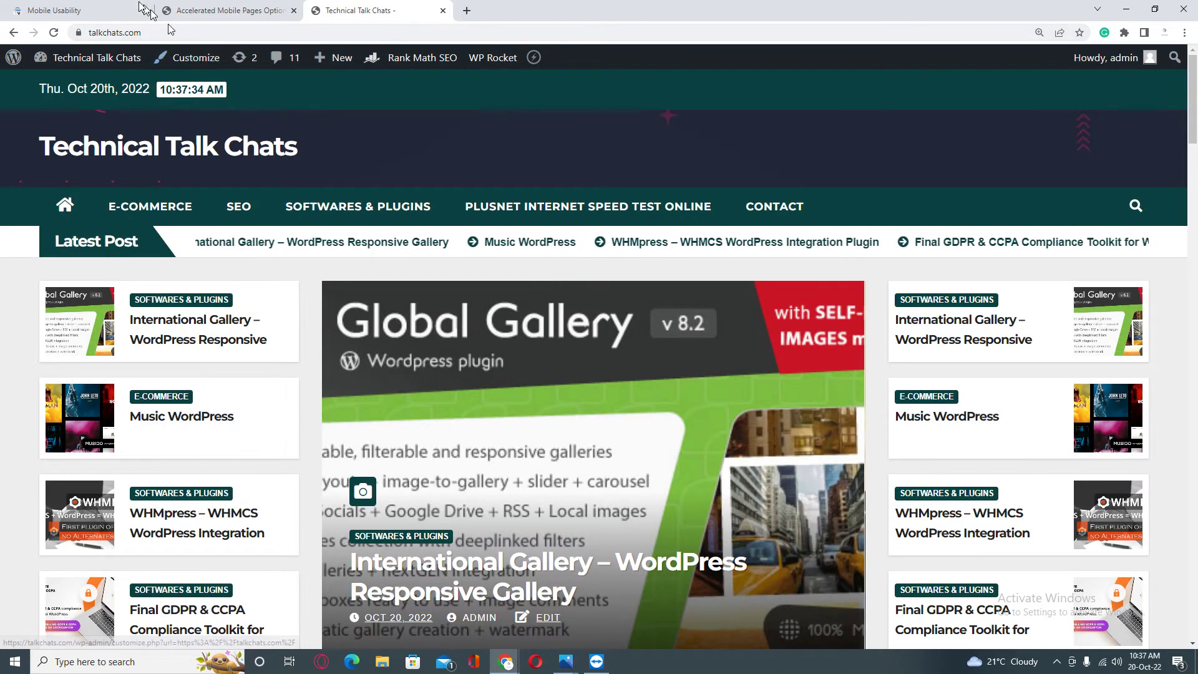
left_click(100, 5)
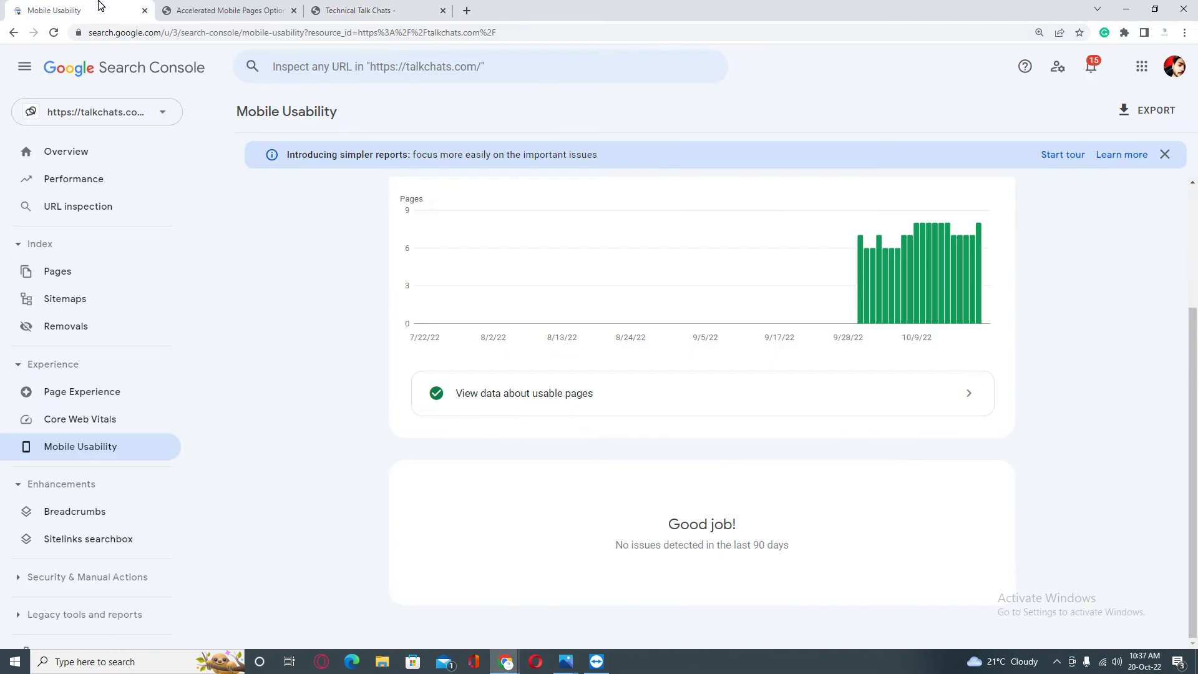
Look through the Page indexing, Mobile Usability, Breadcrumbs and Sitelinks searchbox reports in Search Console
left_click(97, 282)
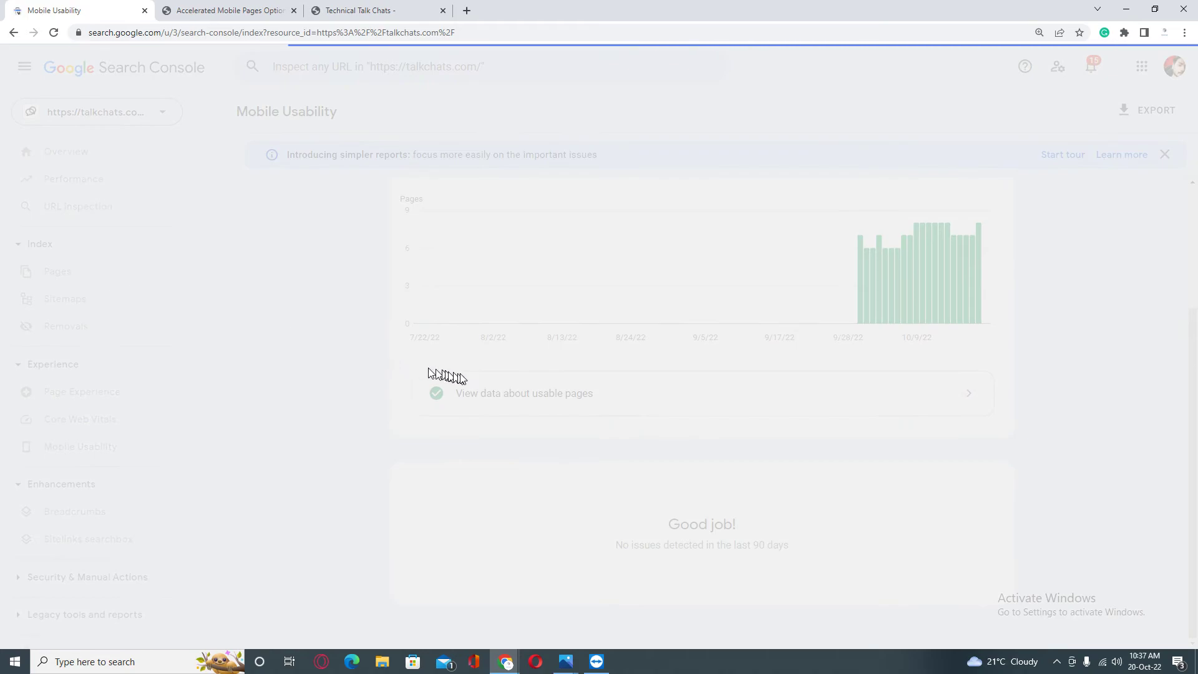
scroll(478, 387, "down", 5)
scroll(468, 379, "down", 1)
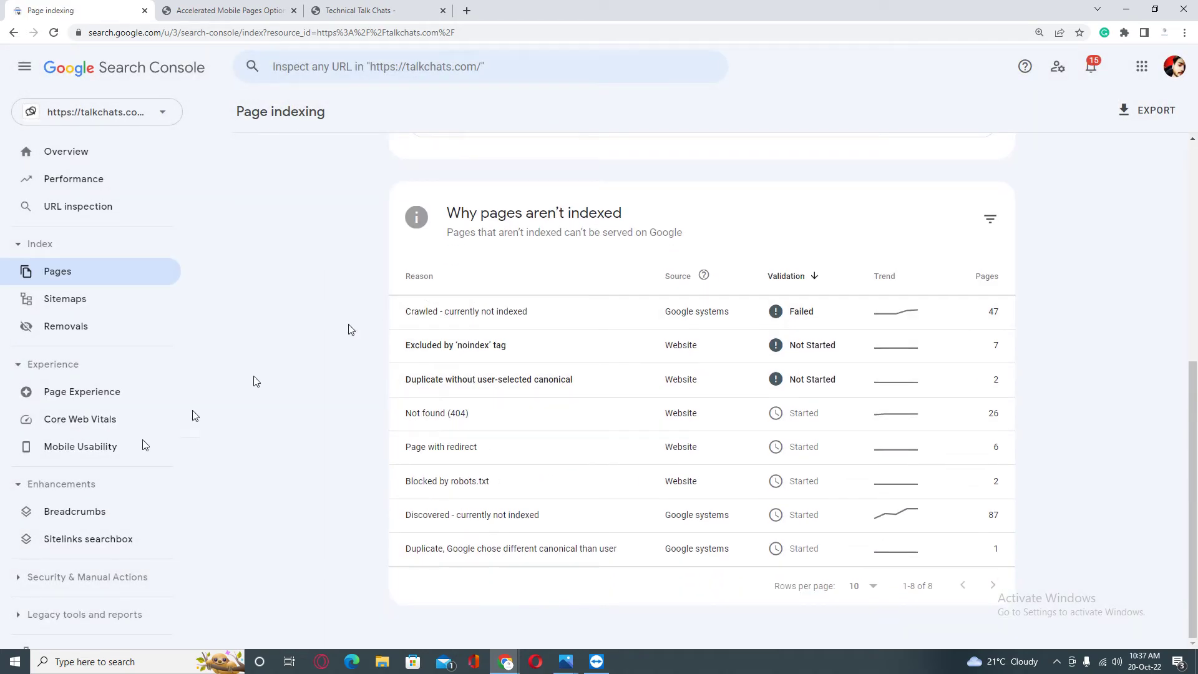
left_click(91, 446)
left_click(90, 515)
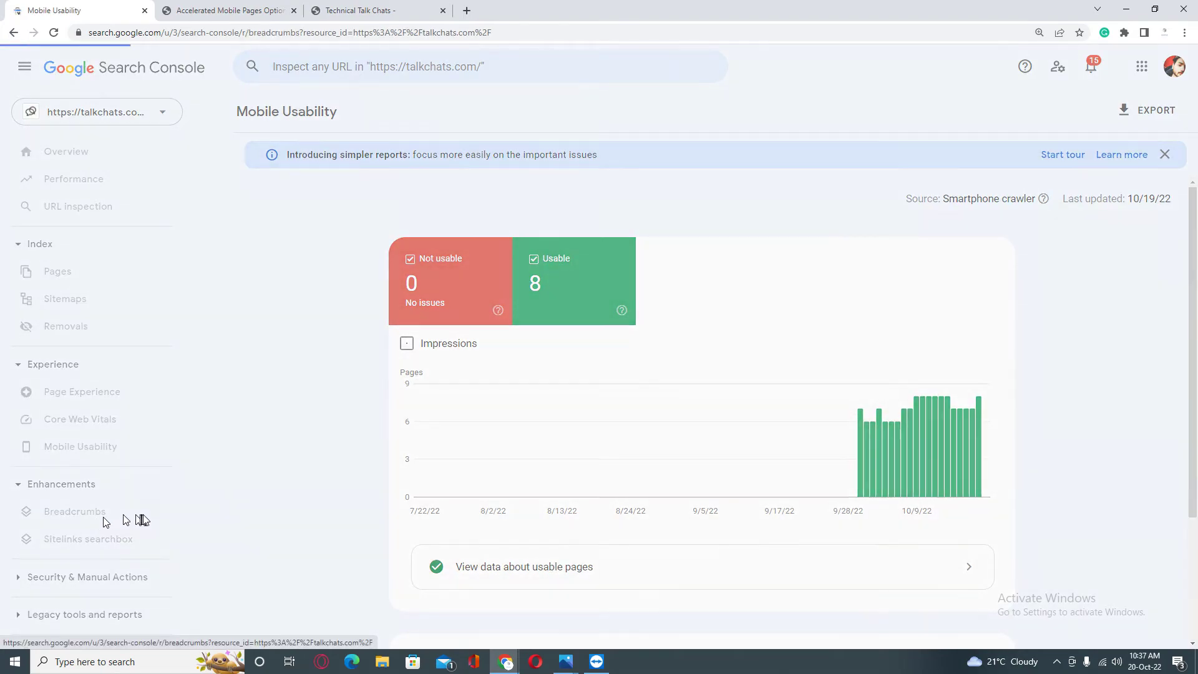
left_click(104, 543)
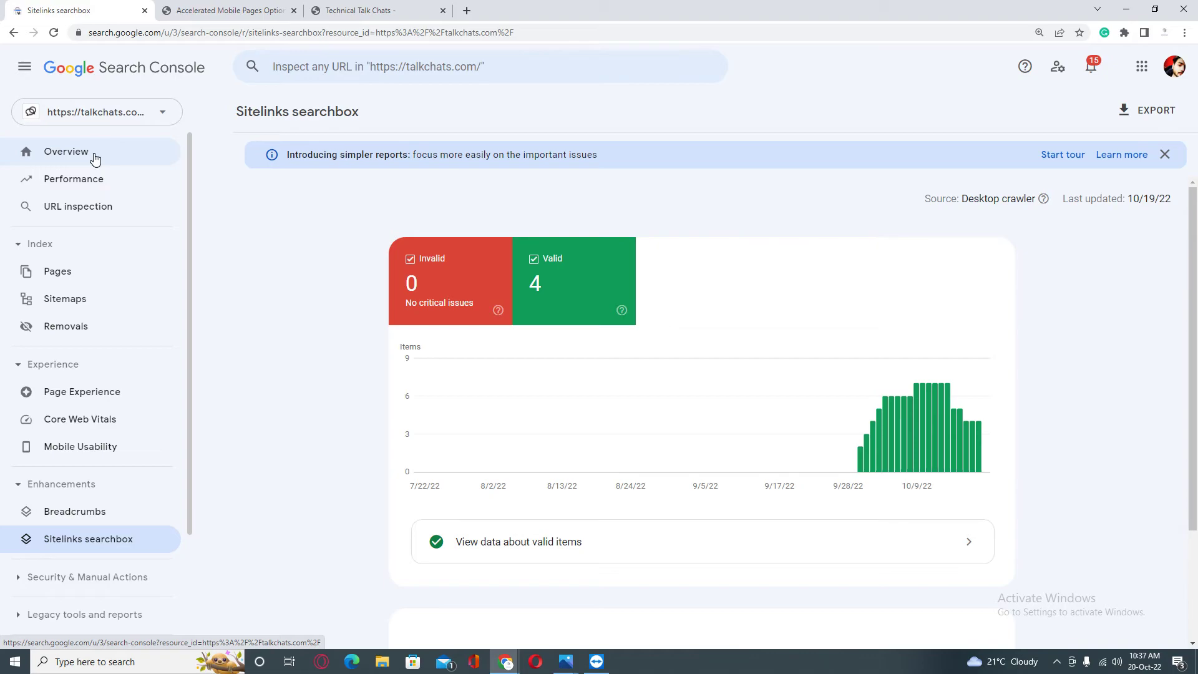
Check the Overview and Page indexing (62 indexed, 178 not indexed), then go to the Technical Talk Chats homepage
left_click(97, 151)
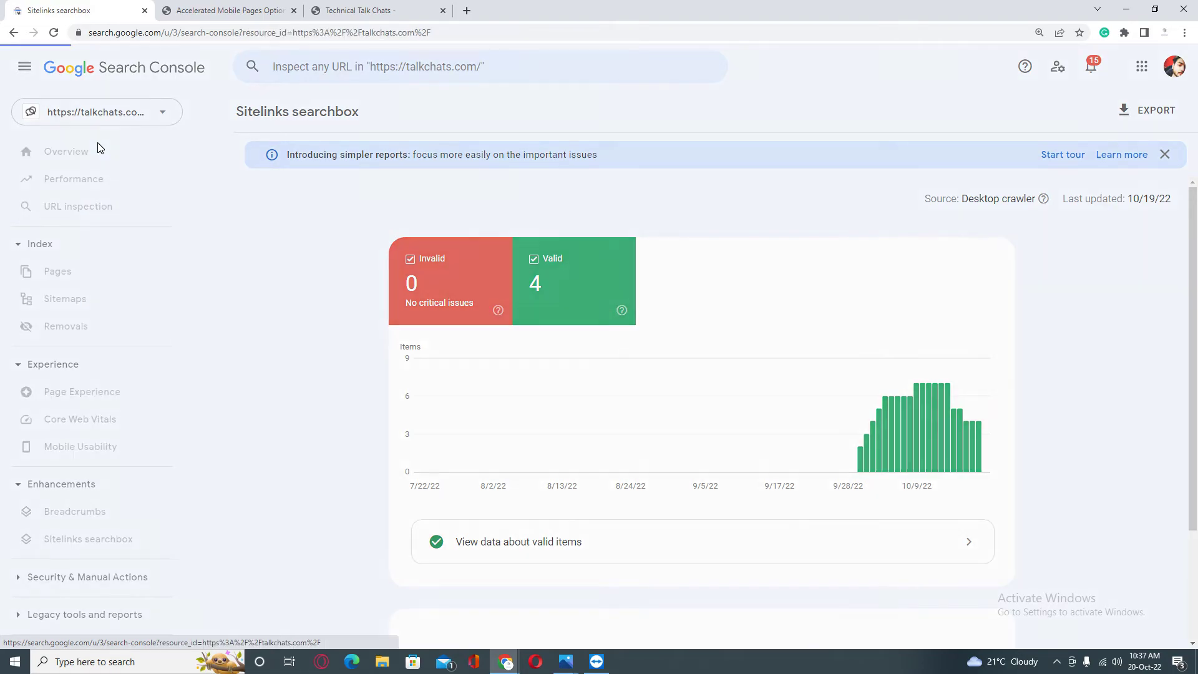
left_click(79, 273)
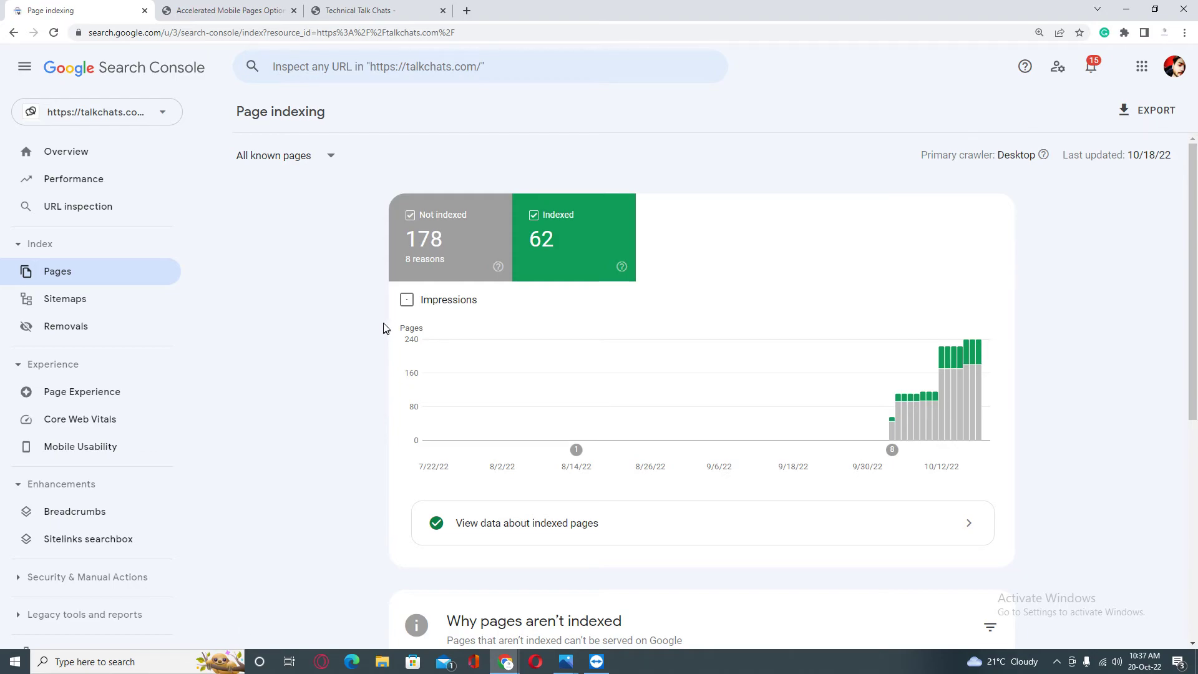
left_click(358, 11)
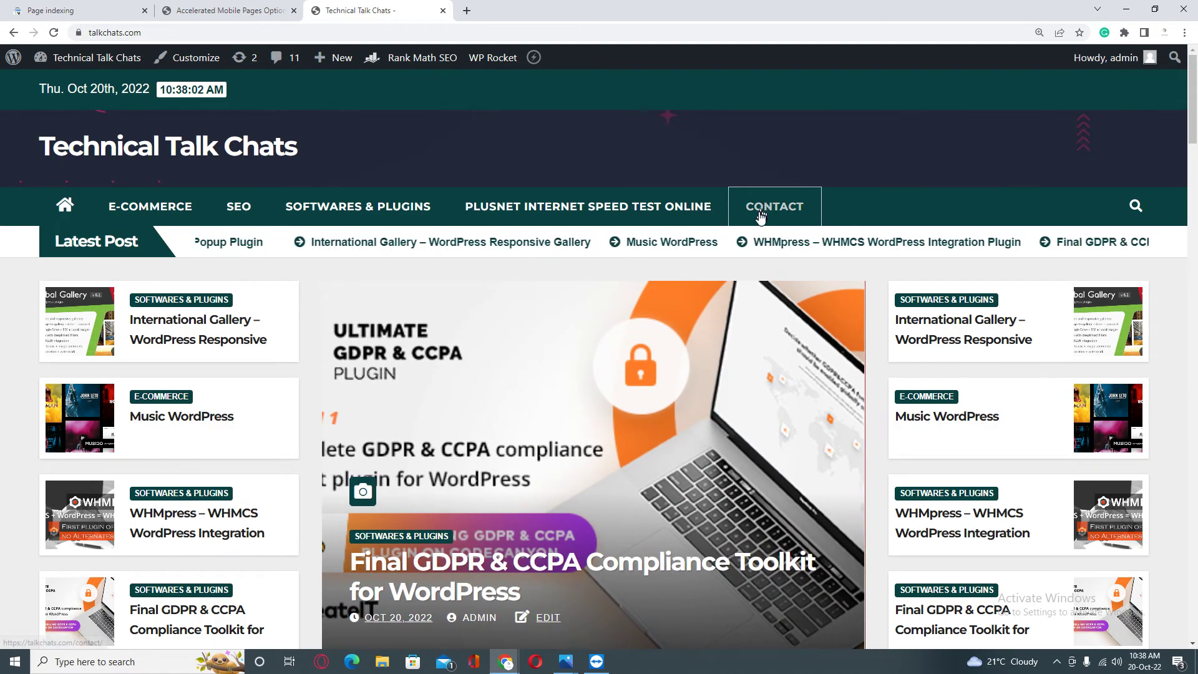
left_click(760, 218)
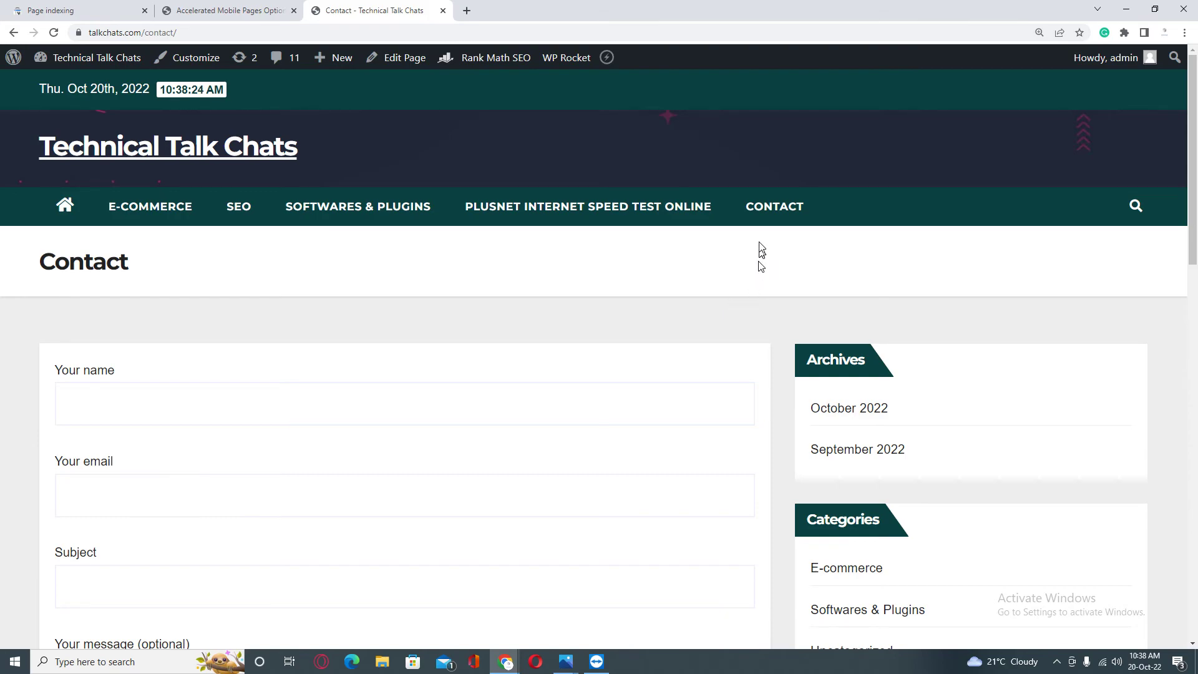
scroll(499, 312, "down", 4)
left_click(462, 344)
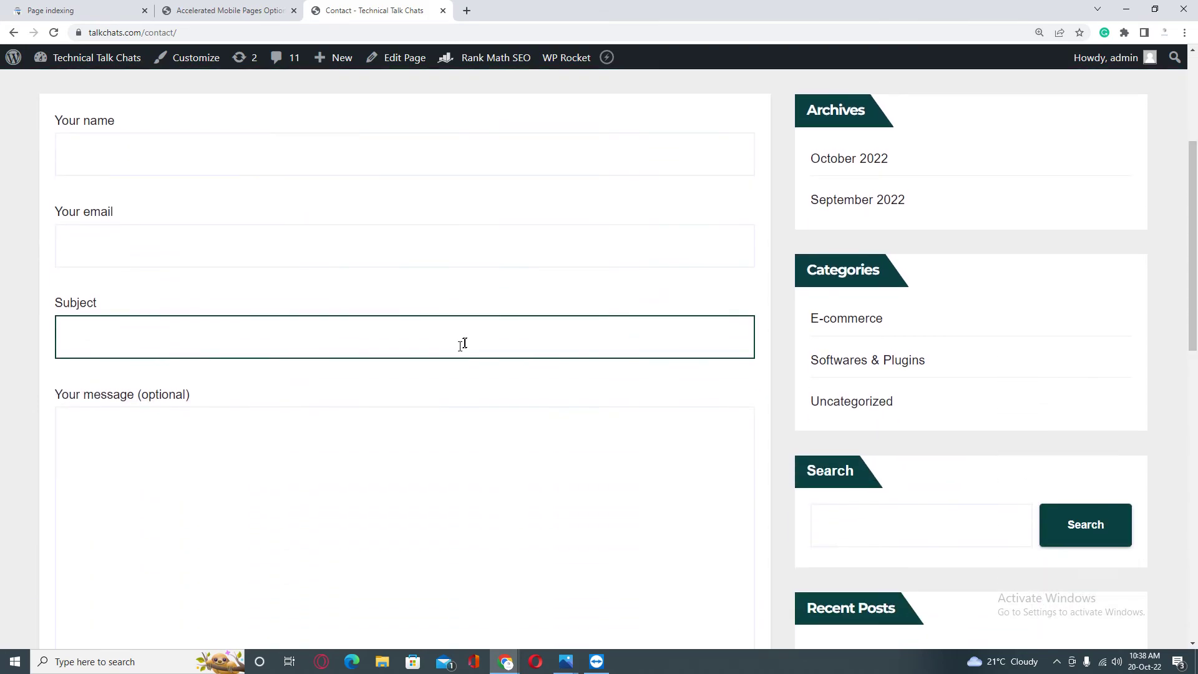
scroll(374, 340, "down", 3)
left_click(175, 406)
scroll(171, 402, "up", 1)
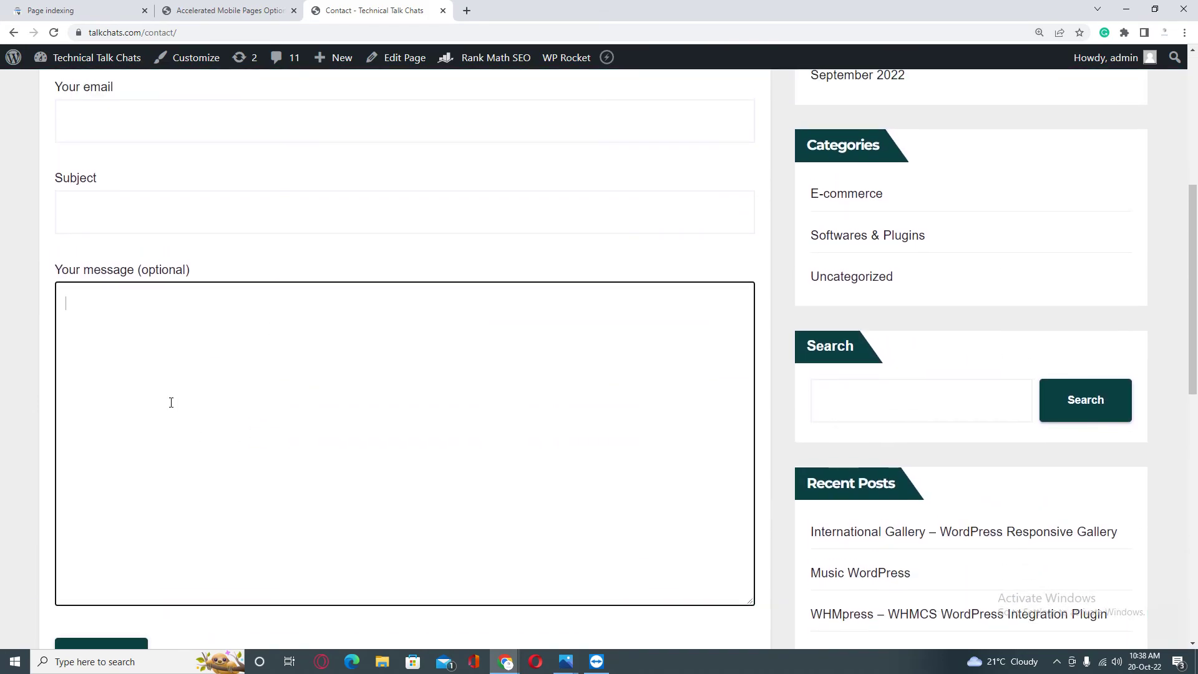
scroll(171, 402, "up", 3)
left_click(97, 221)
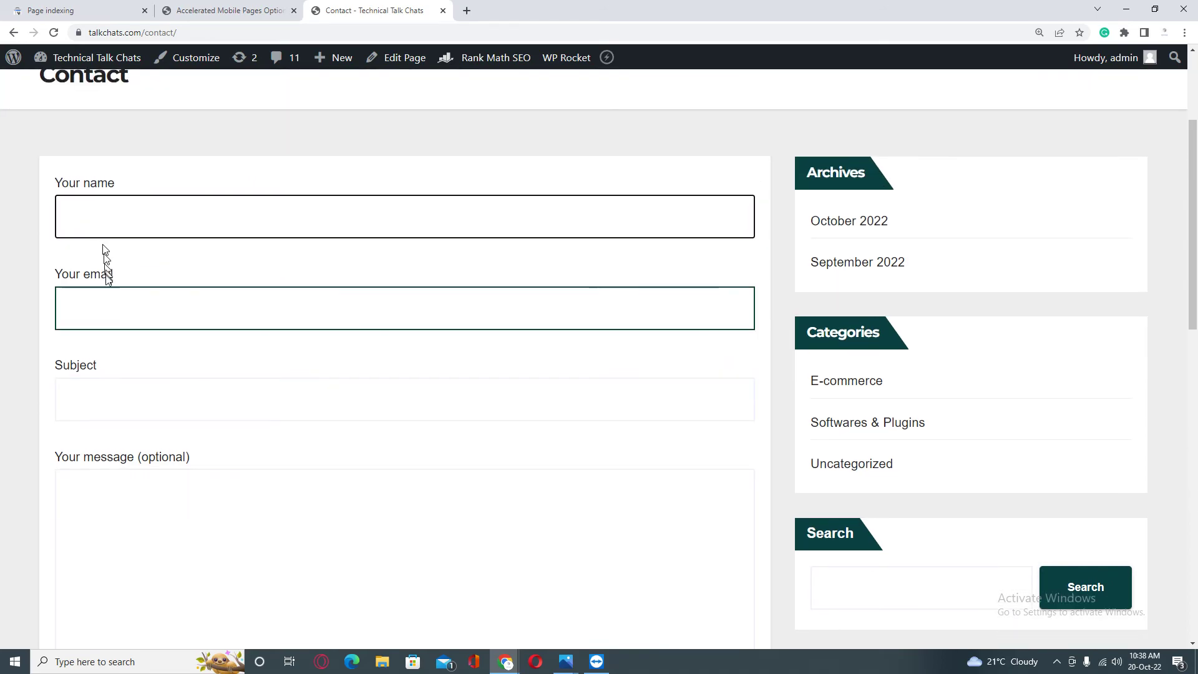
left_click(106, 307)
left_click(104, 387)
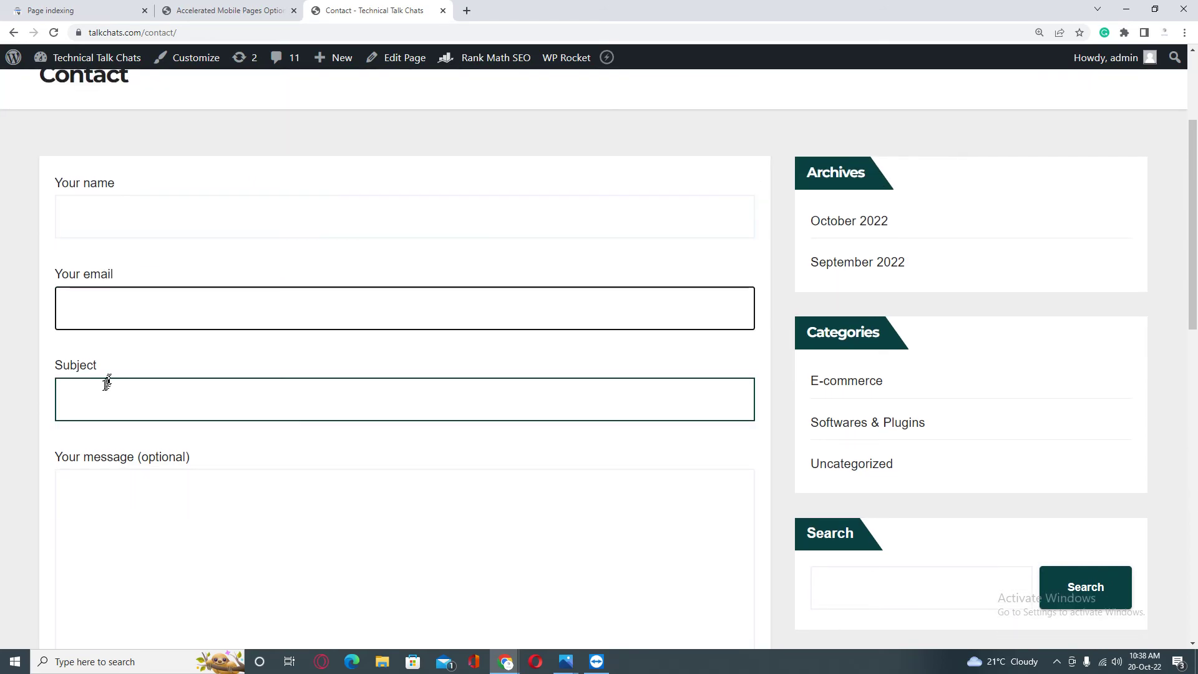
left_click(127, 493)
scroll(128, 497, "down", 6)
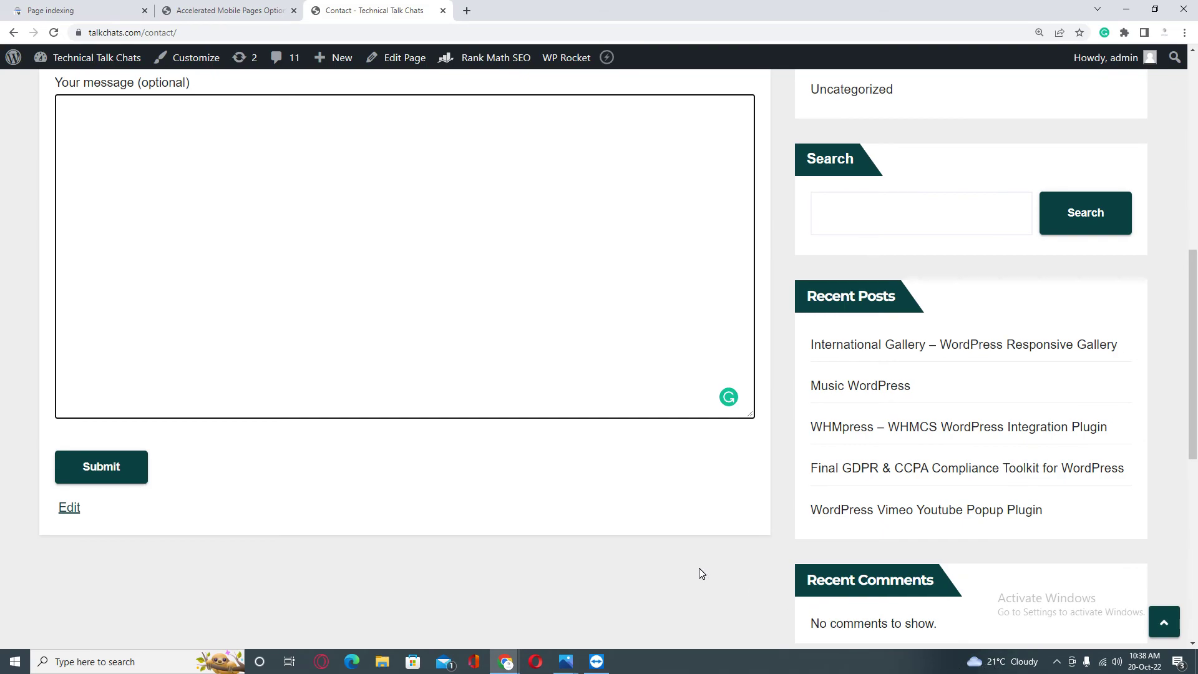
scroll(699, 567, "up", 9)
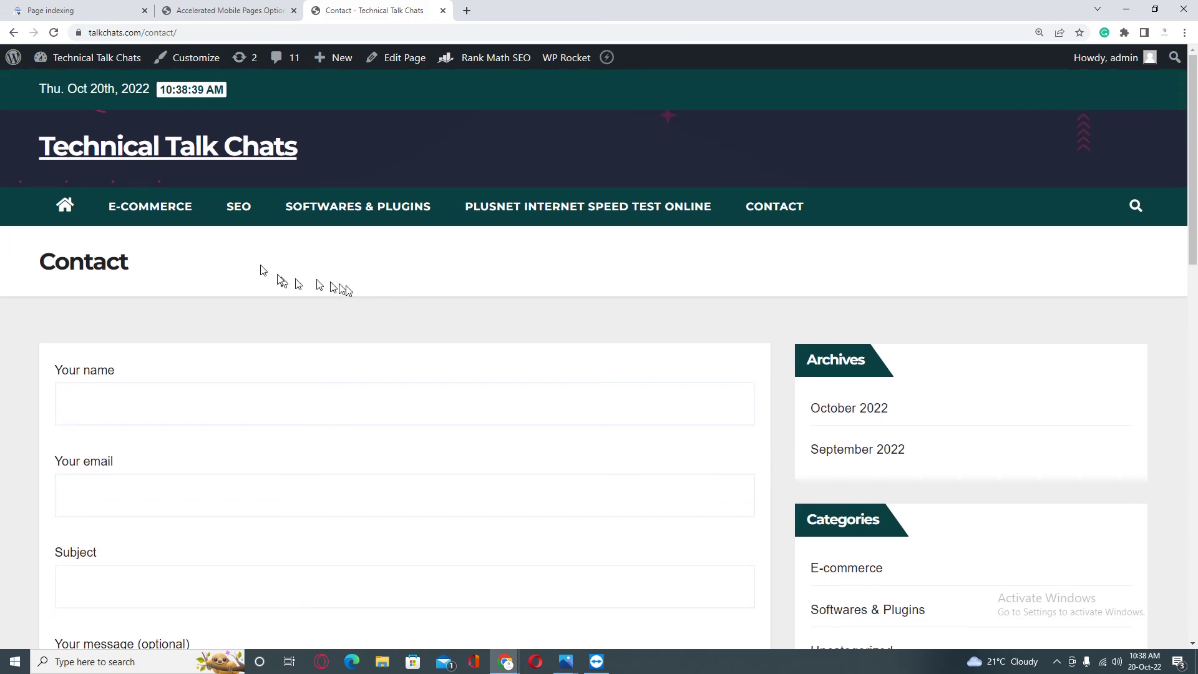
left_click(107, 150)
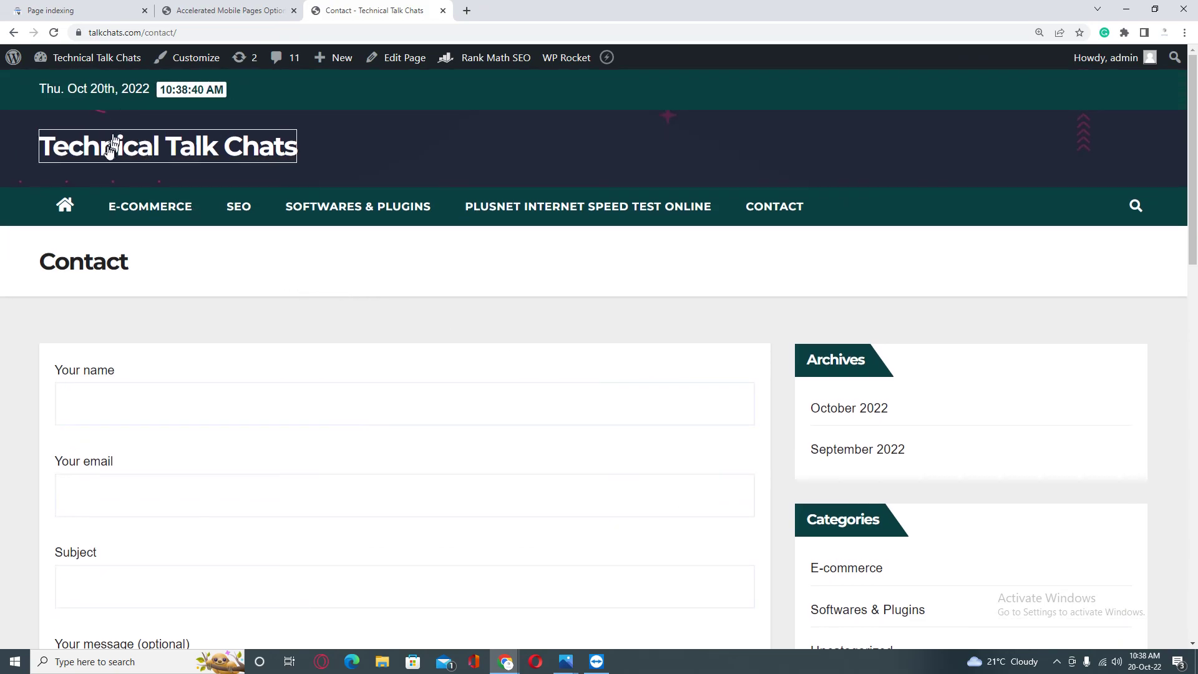